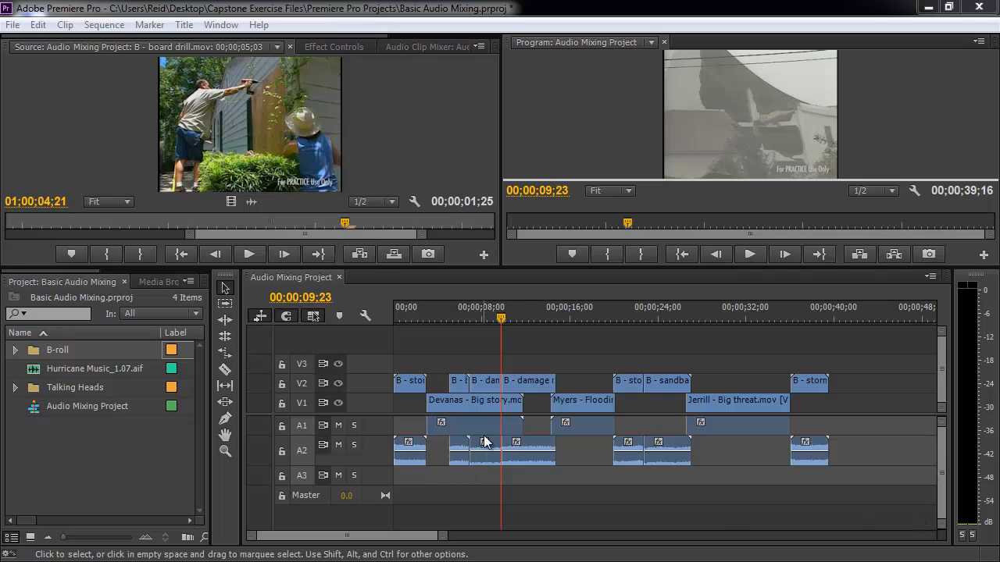
- Select each audio clip on tracks A1 and A2 in turn to inspect the sequence's audio
click(479, 404)
click(578, 401)
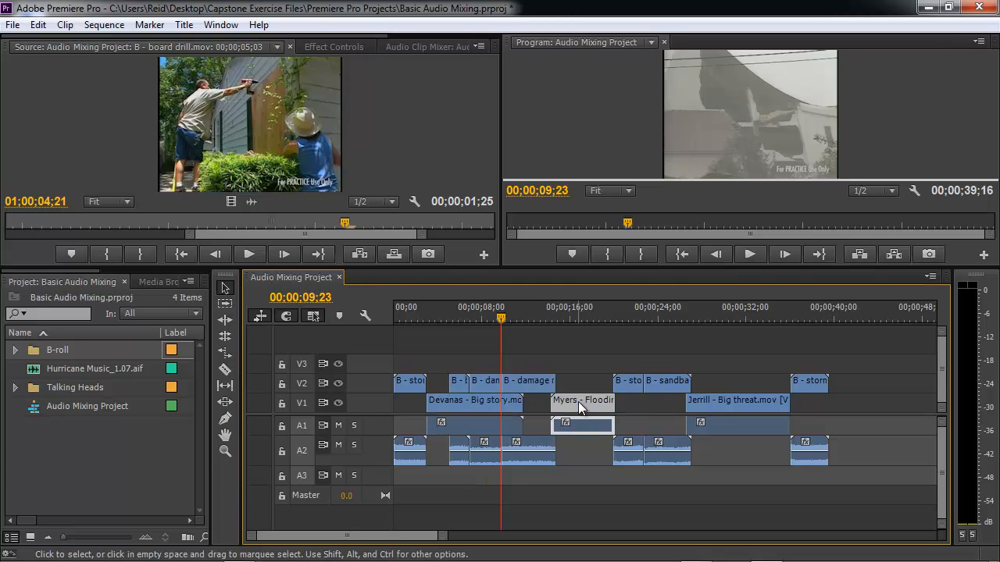
click(720, 403)
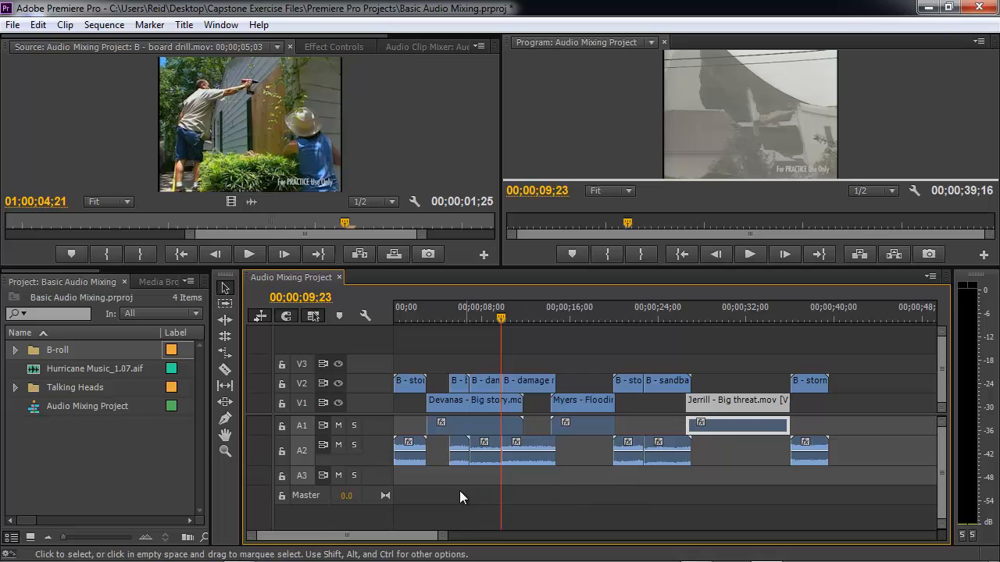
click(411, 463)
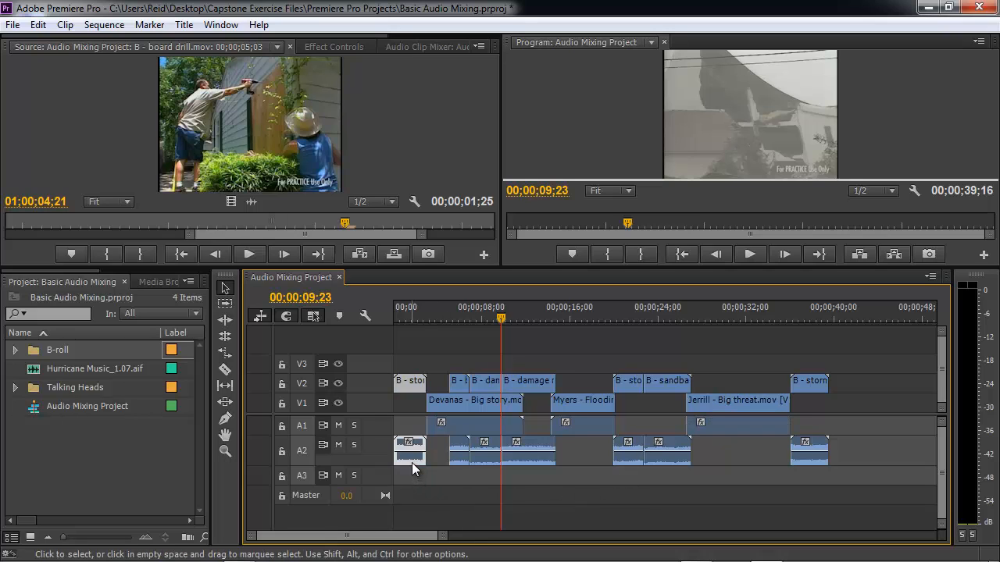
click(458, 461)
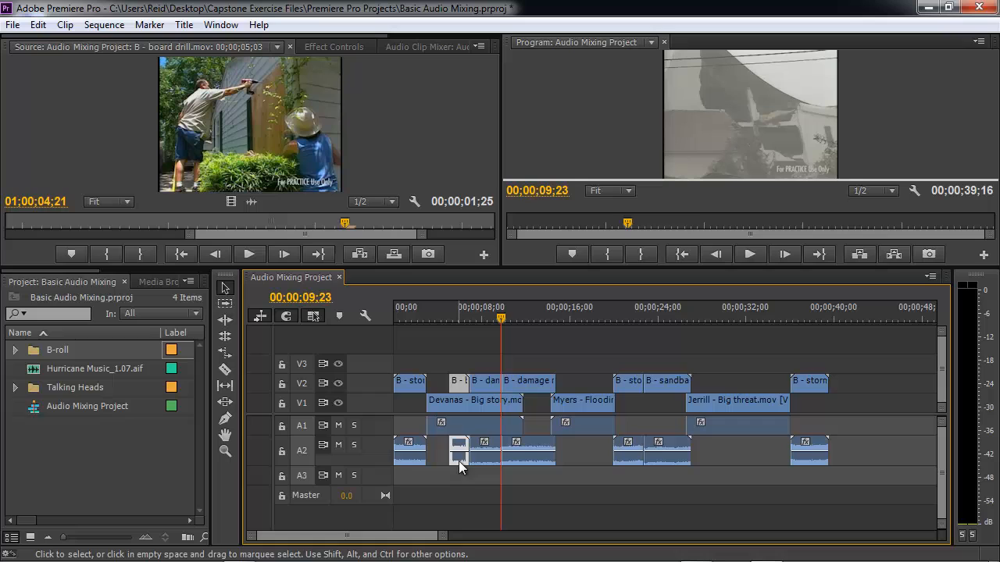
click(624, 460)
click(663, 460)
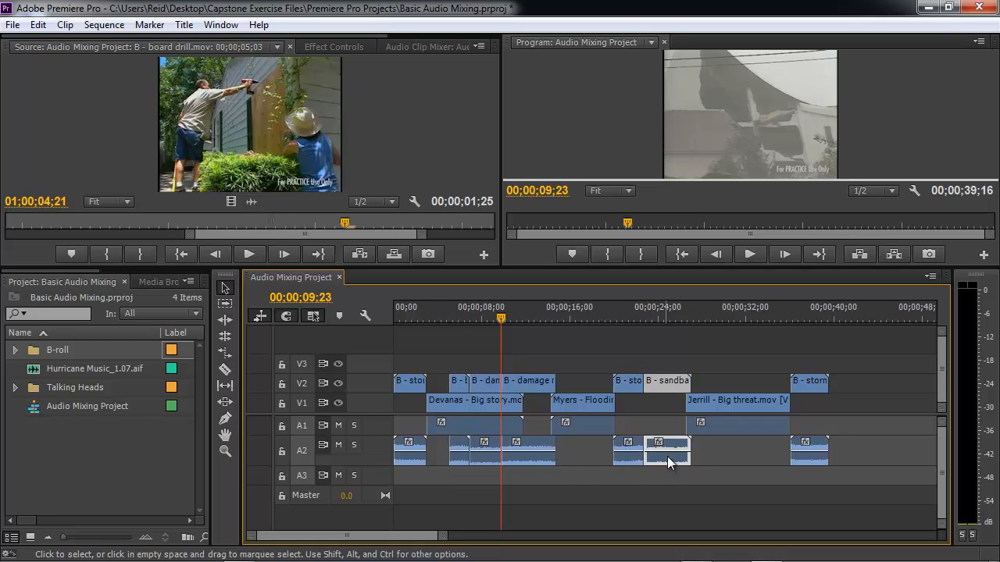
click(725, 430)
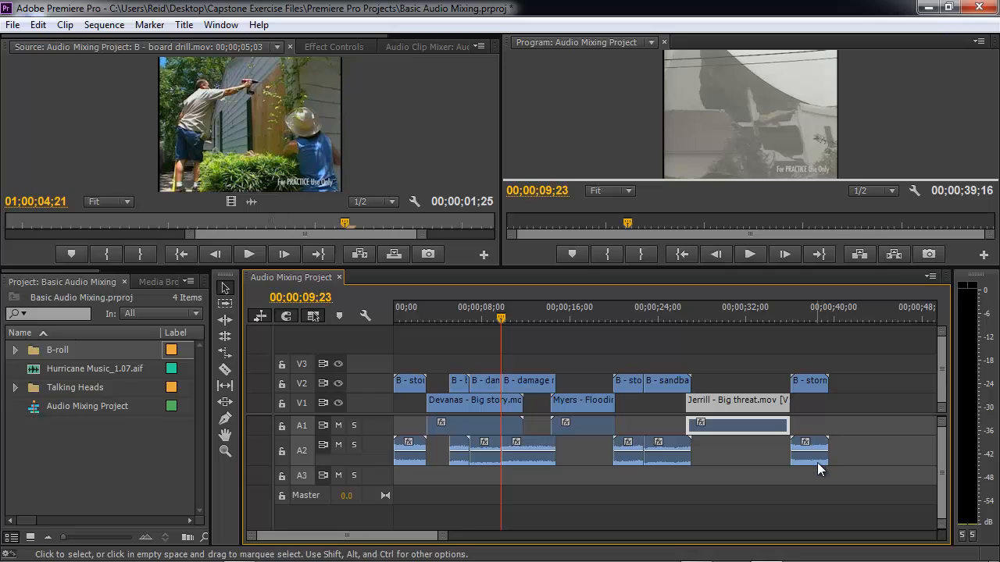
click(817, 462)
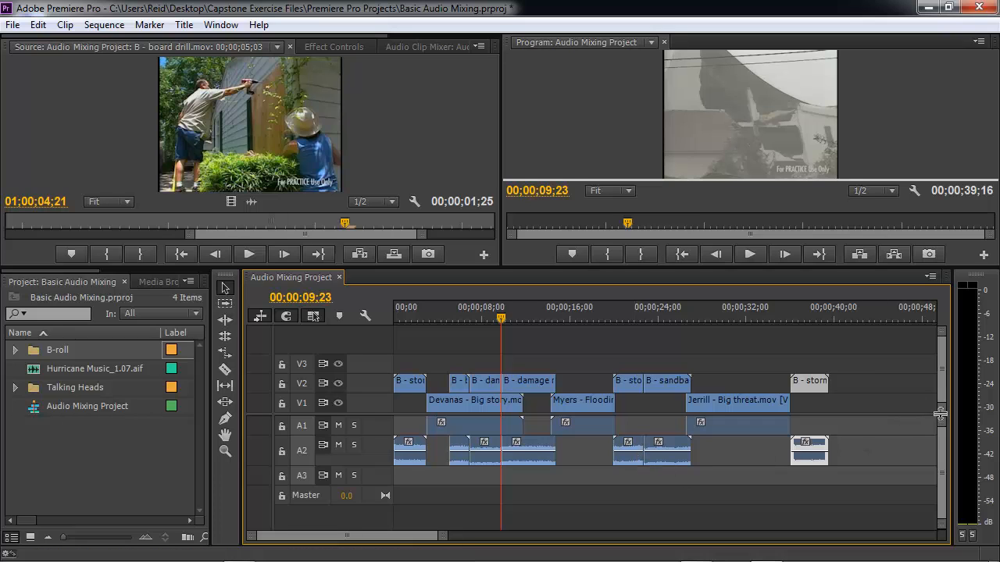
- Enlarge the A1 and A2 audio track heights so the clip waveforms and volume lines show
drag(939, 414, 937, 372)
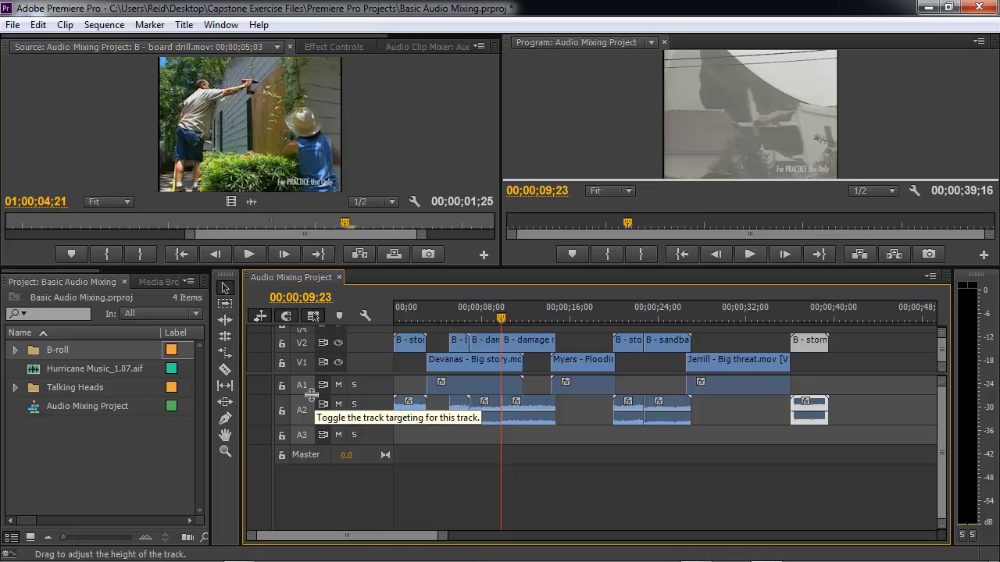
drag(311, 395, 311, 424)
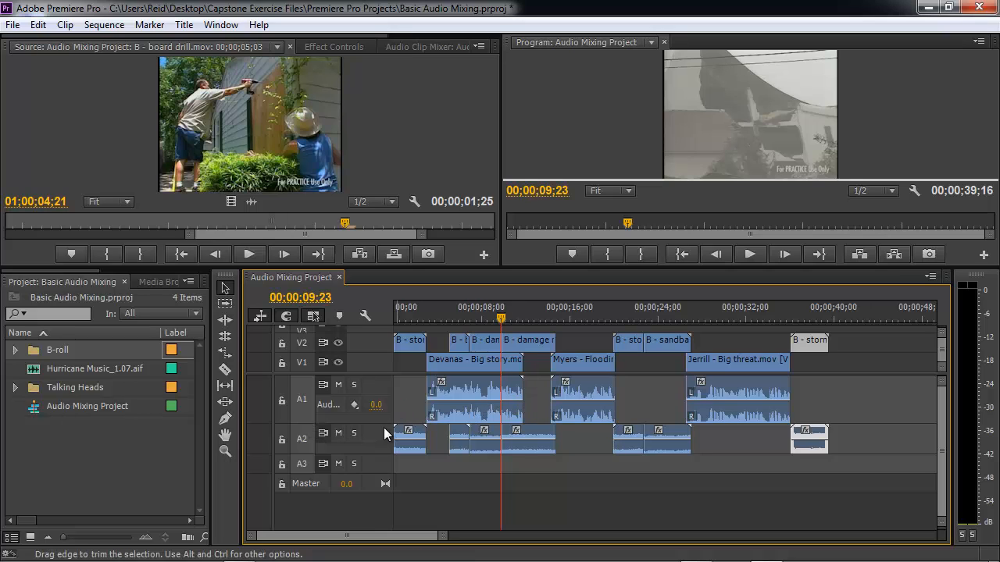
drag(329, 453, 327, 477)
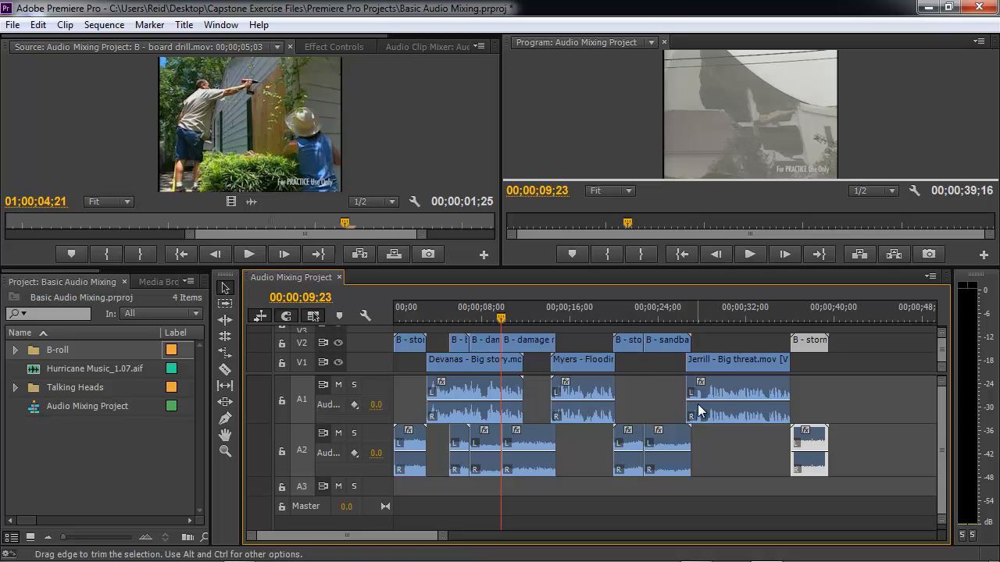
- Solo the A1 audio track after trying its mute and solo toggles
click(356, 391)
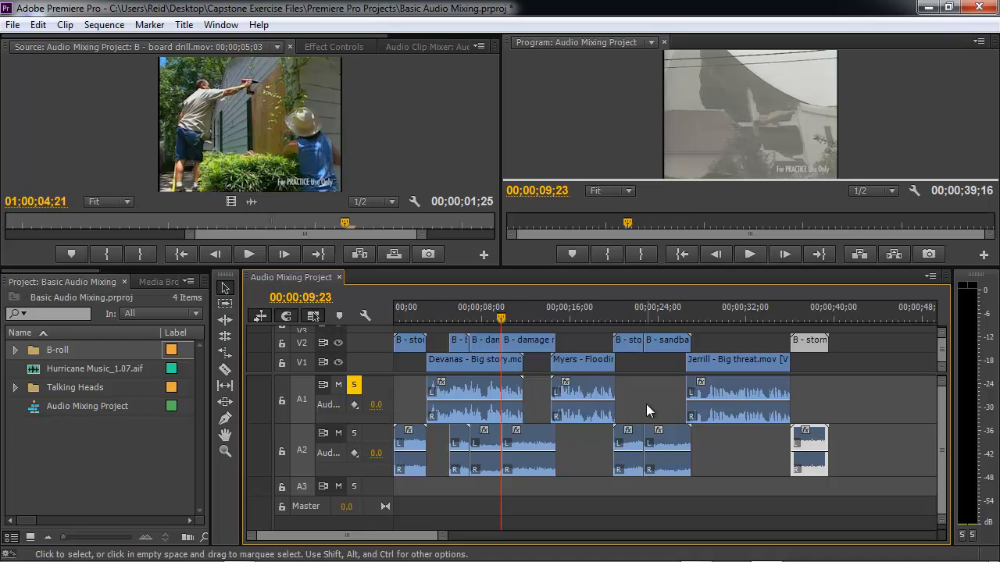
click(338, 385)
click(354, 385)
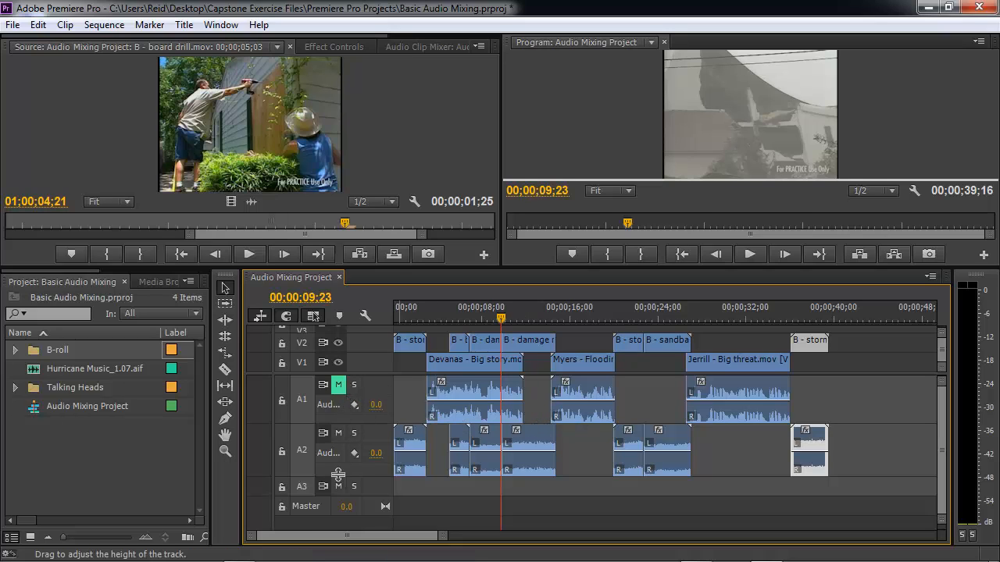
click(339, 388)
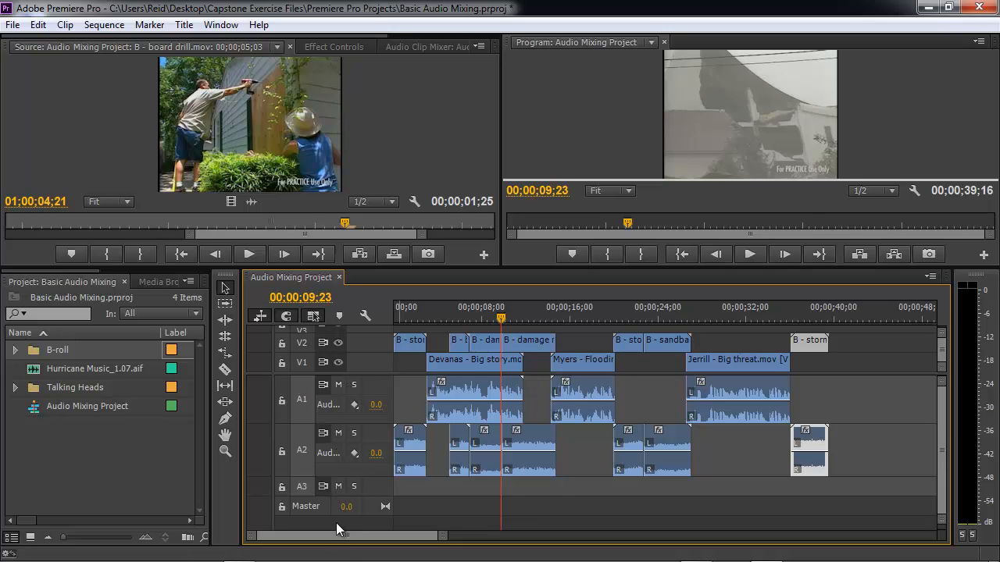
click(355, 387)
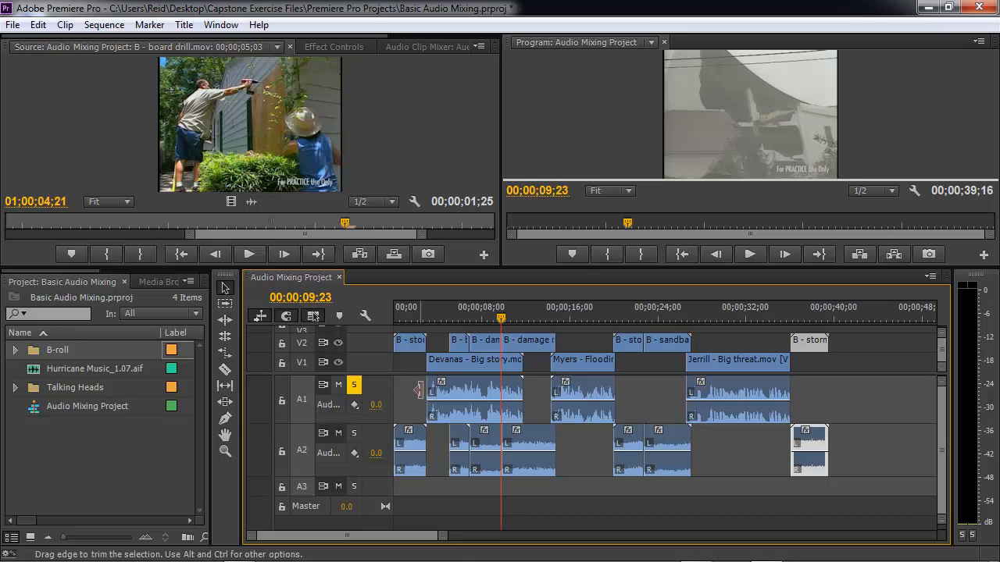
- Play back the sequence from the start of the Devanas interview clip with A1 soloed
click(501, 318)
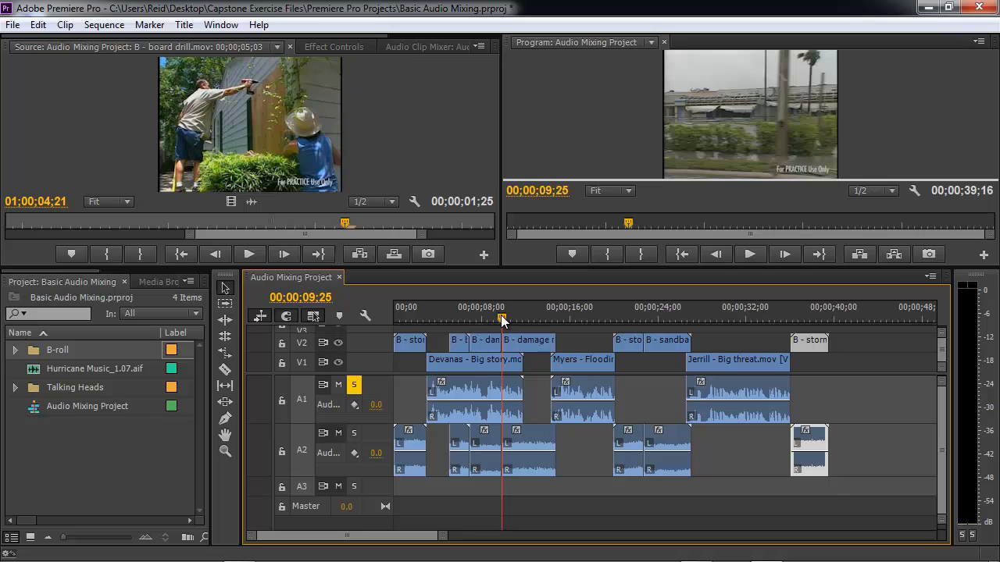
drag(503, 320, 428, 320)
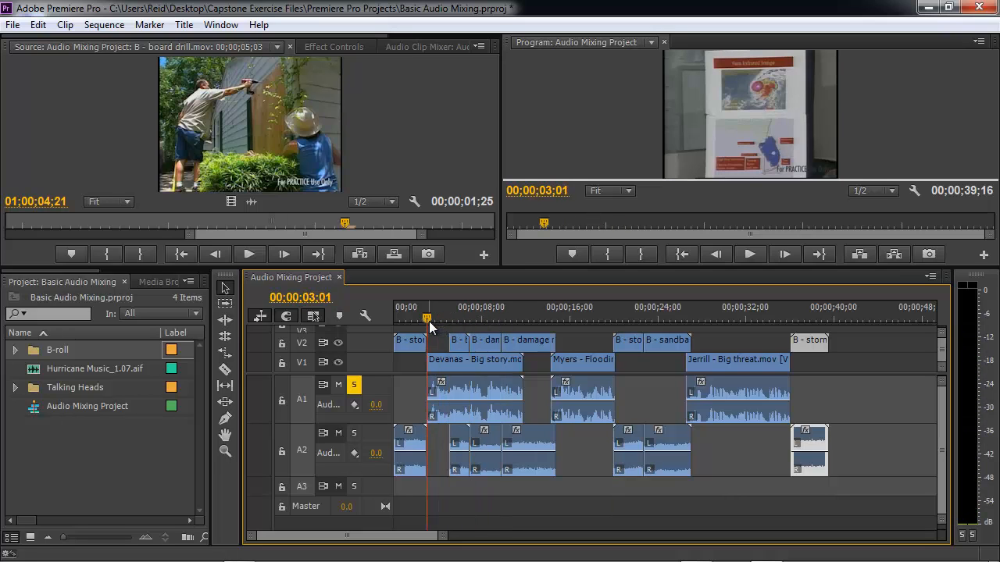
key(space)
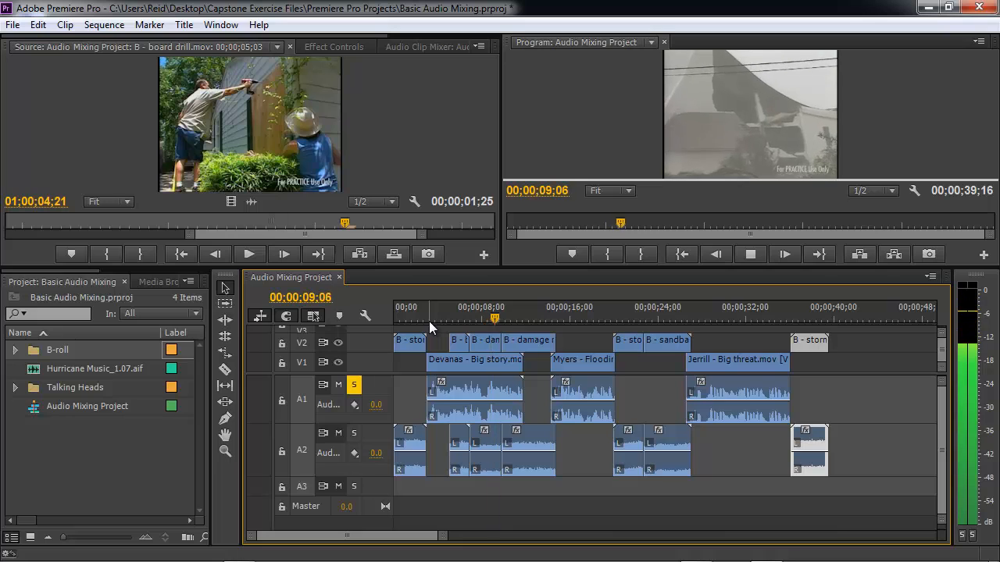
key(space)
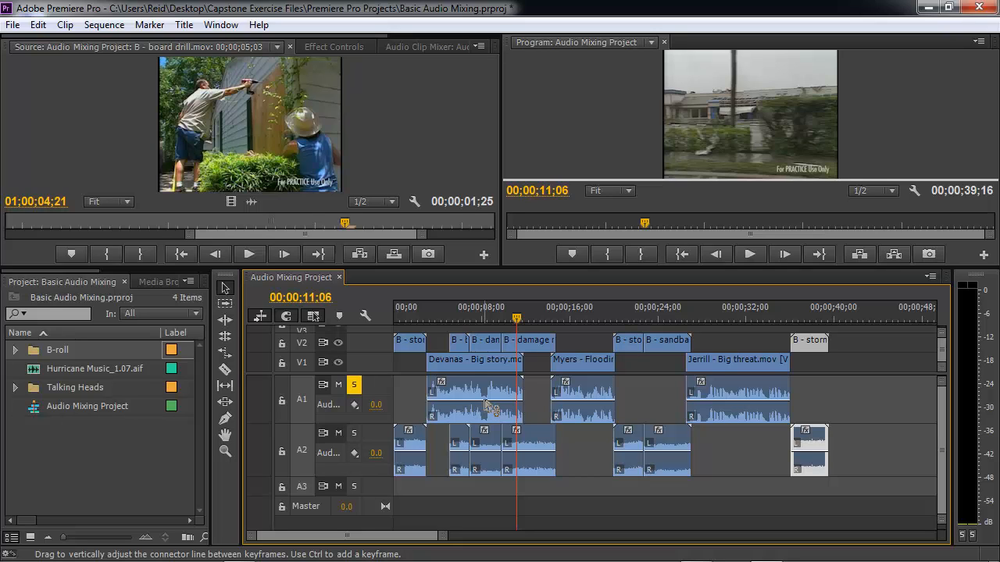
- Lower the Devanas clip's volume line on A1 to about -2.27 dB
mouse_move(490, 406)
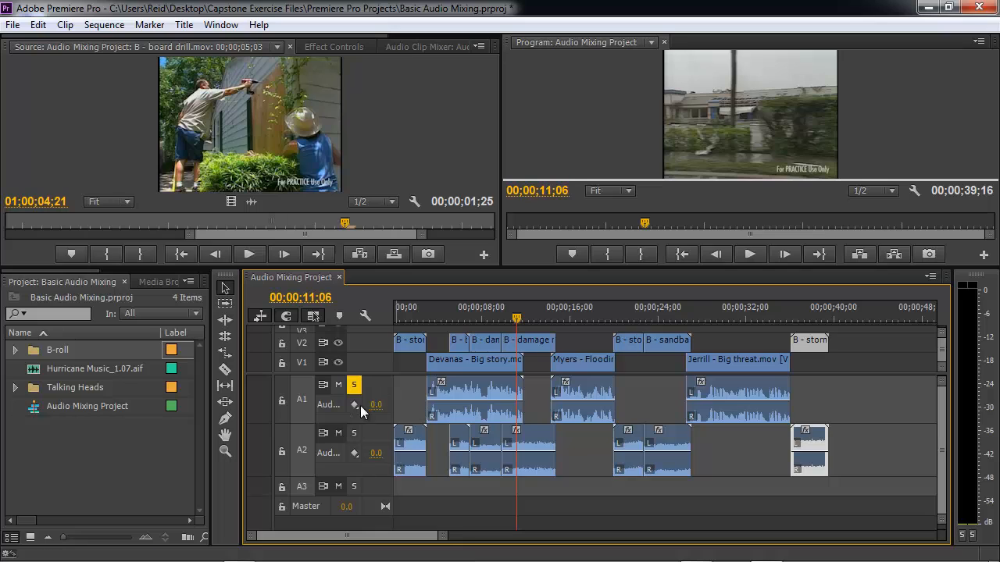
click(484, 407)
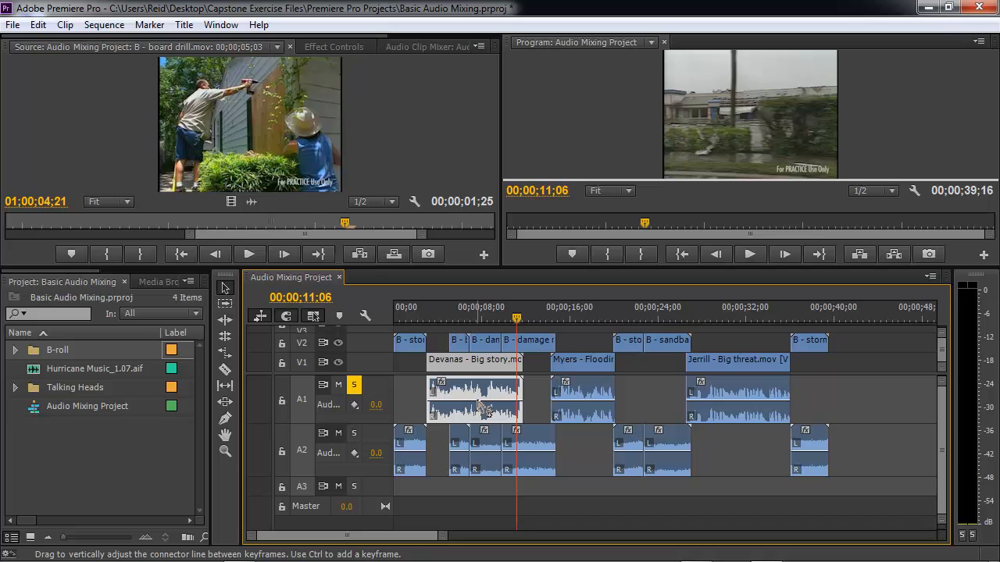
drag(482, 408, 490, 415)
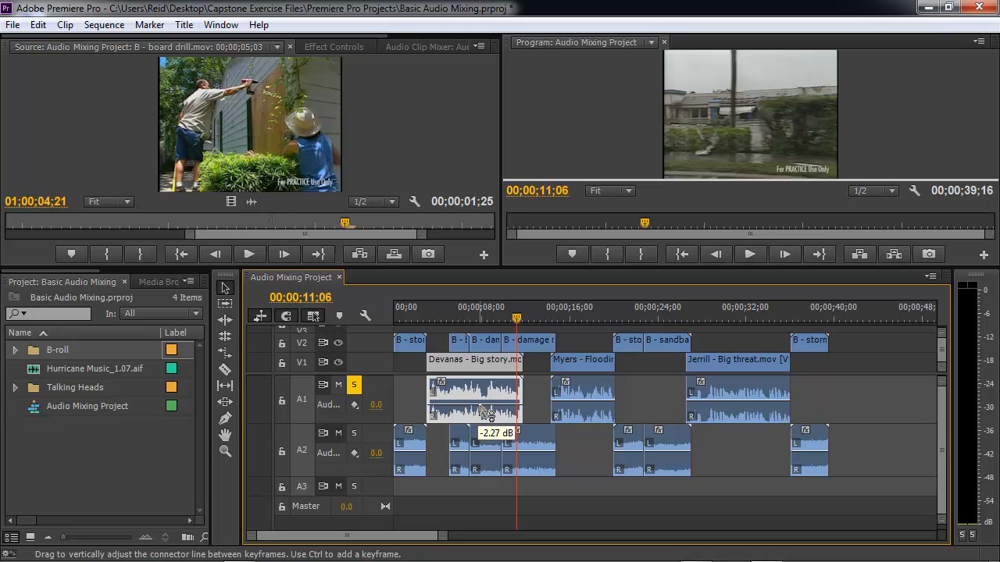
drag(490, 416, 490, 415)
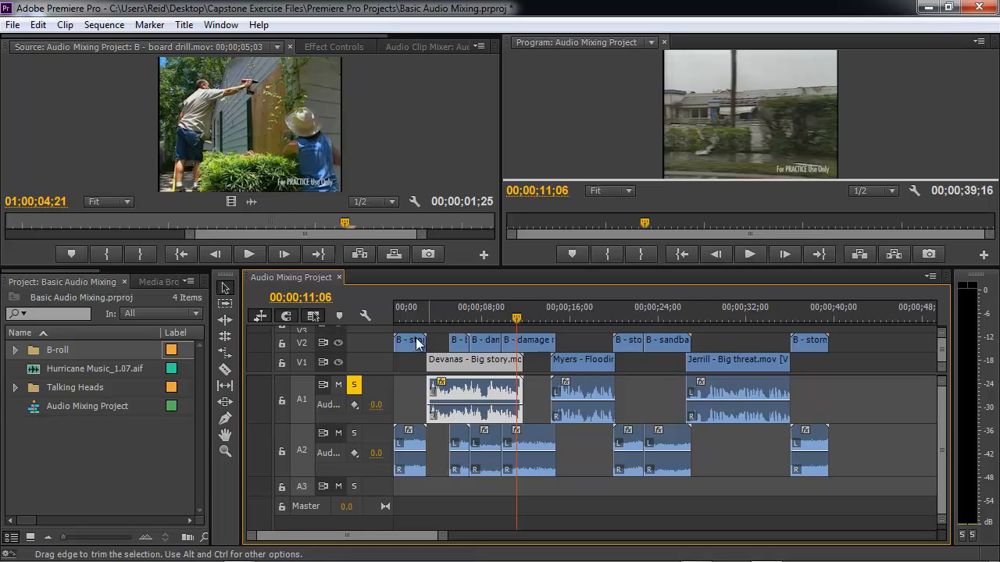
- Play back the Devanas clip from its start to hear the lowered volume
click(420, 312)
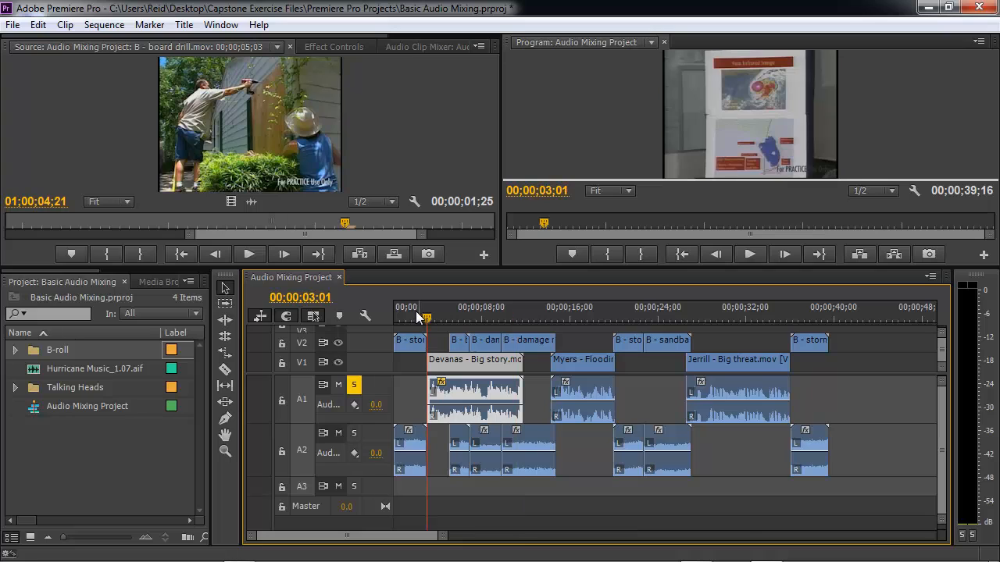
key(space)
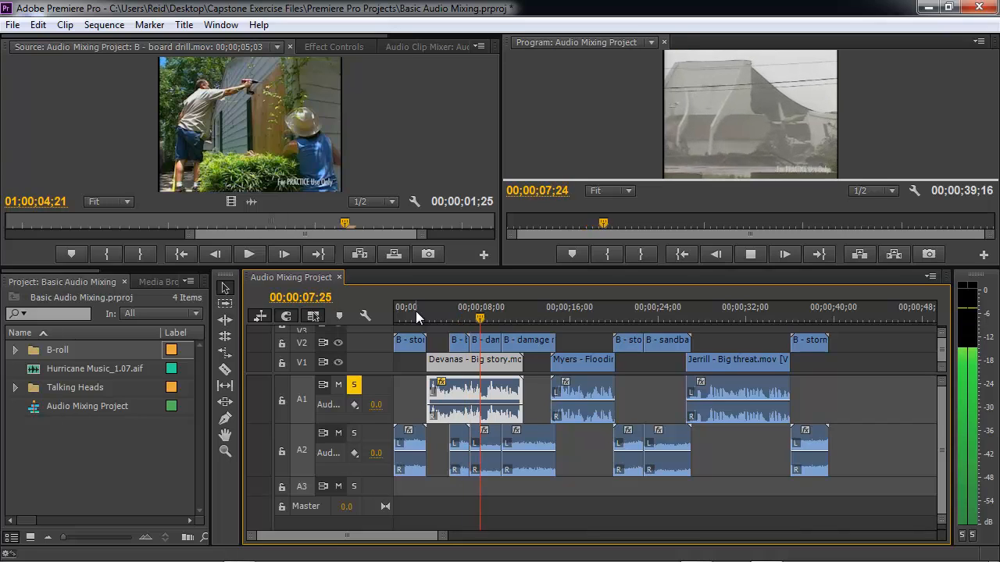
key(space)
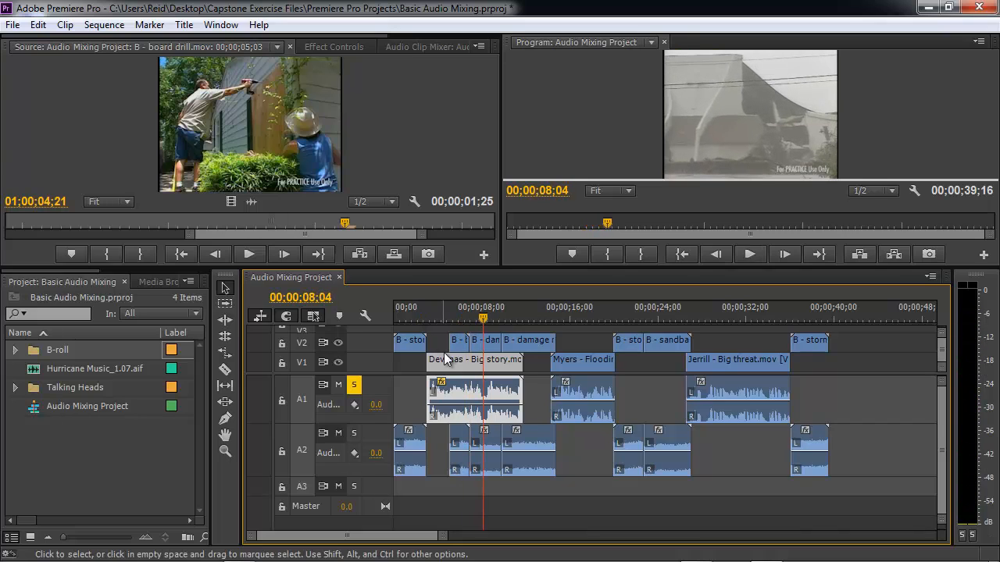
- Add a volume keyframe on the Devanas clip near 00;00;08;04 and drag it lower
ctrl+click(479, 405)
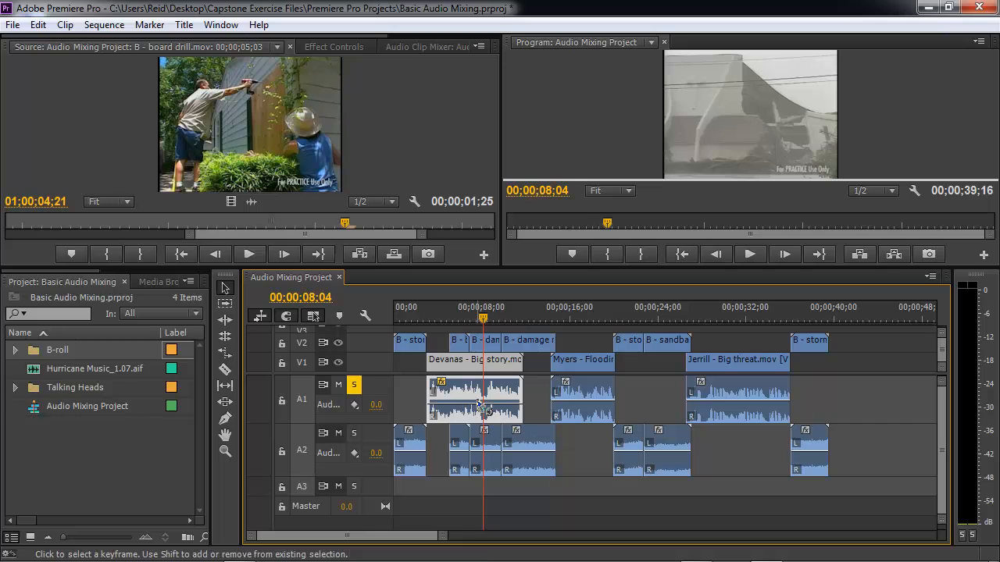
drag(480, 408, 479, 413)
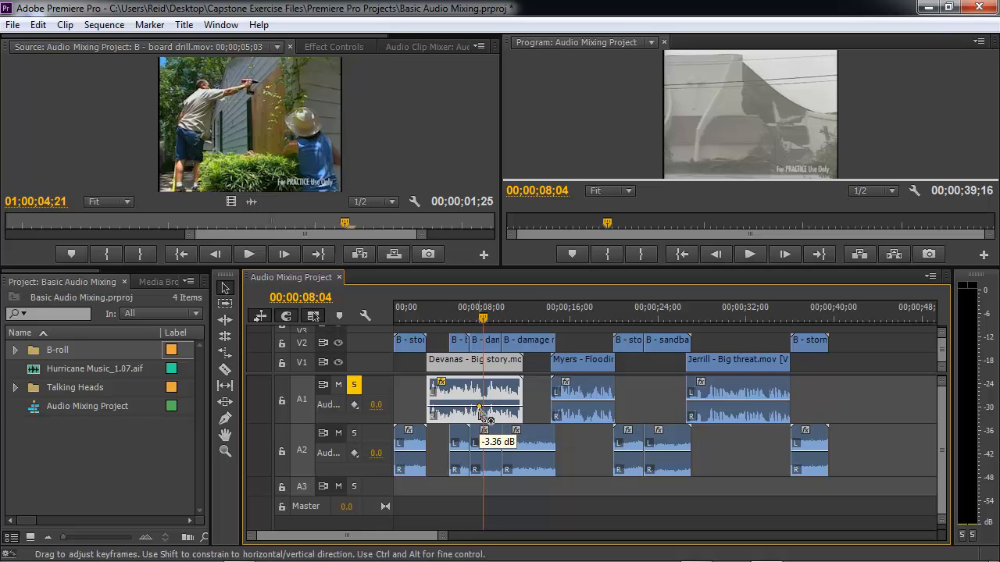
drag(480, 413, 482, 420)
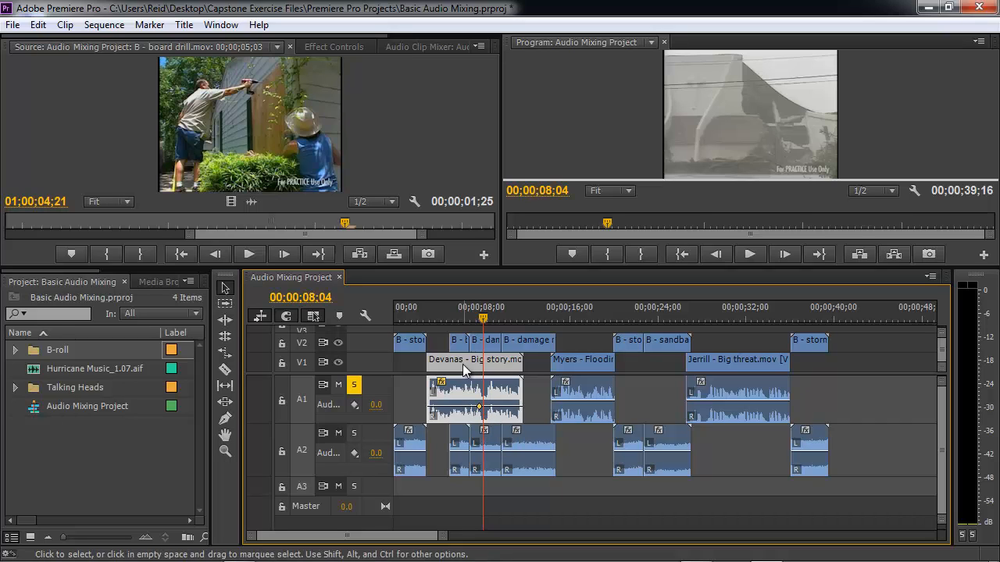
- Play back the Devanas clip to hear the keyframed volume
click(426, 313)
key(space)
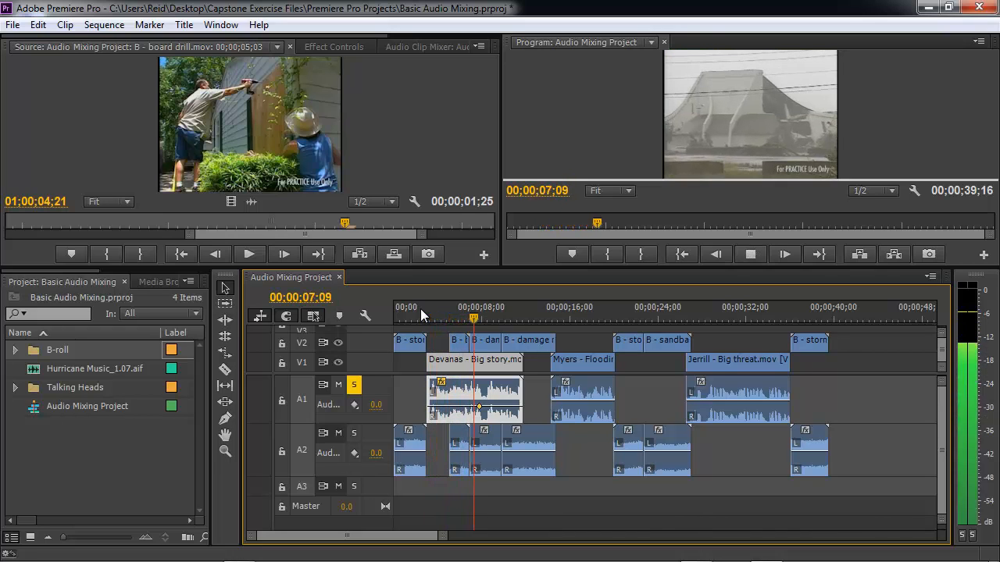
key(space)
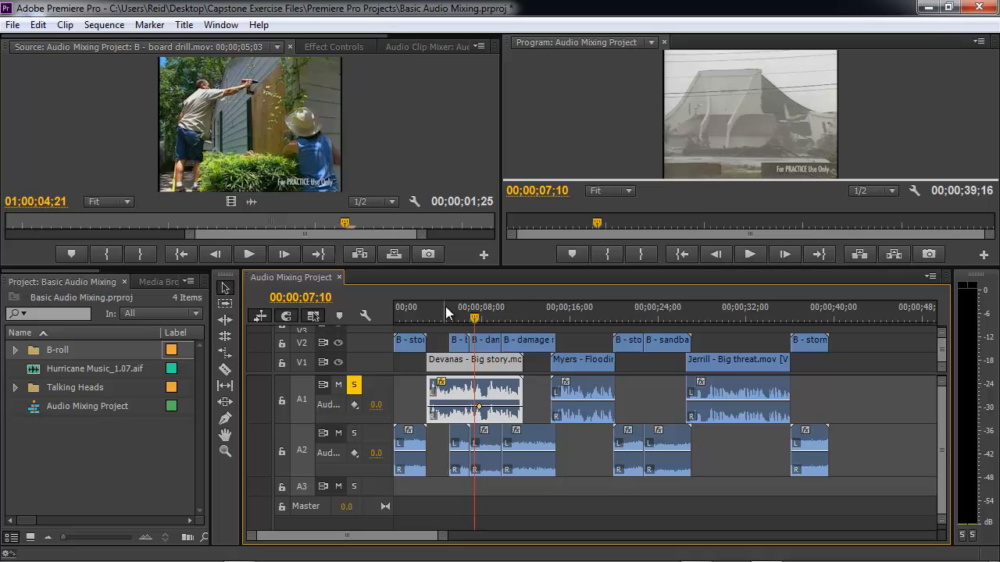
- Play back the Myers and Jerrill clips to review their audio levels
click(556, 315)
key(space)
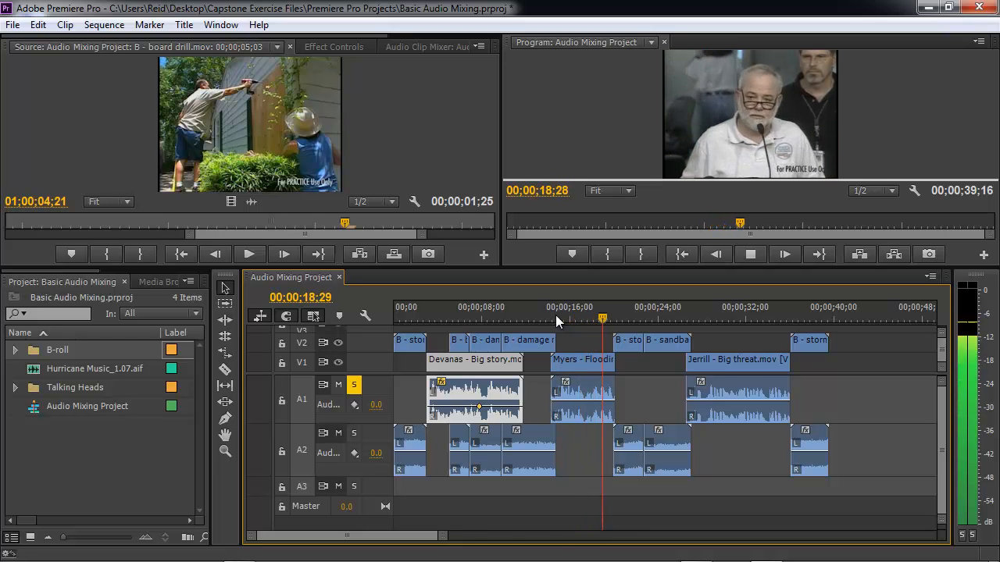
key(space)
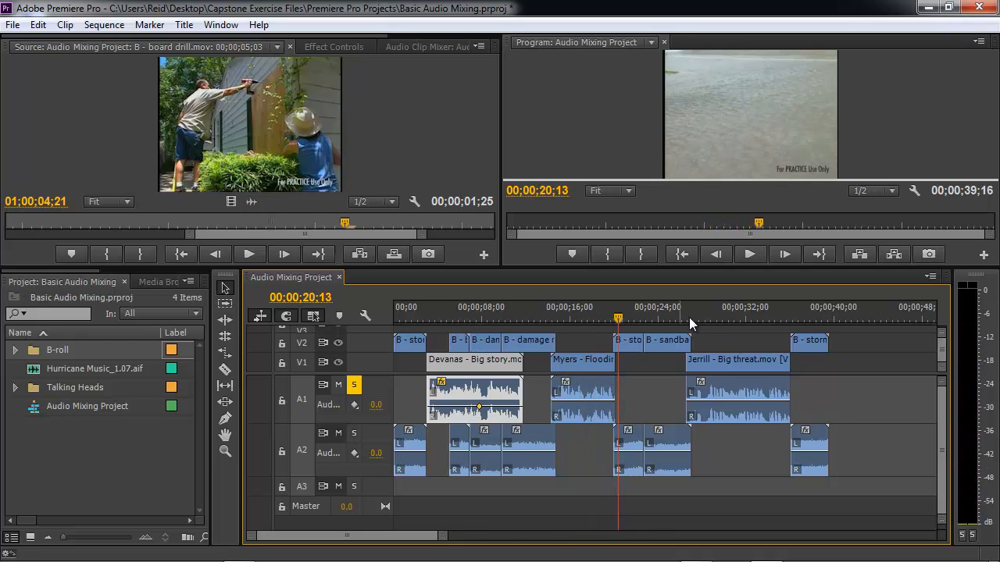
click(692, 316)
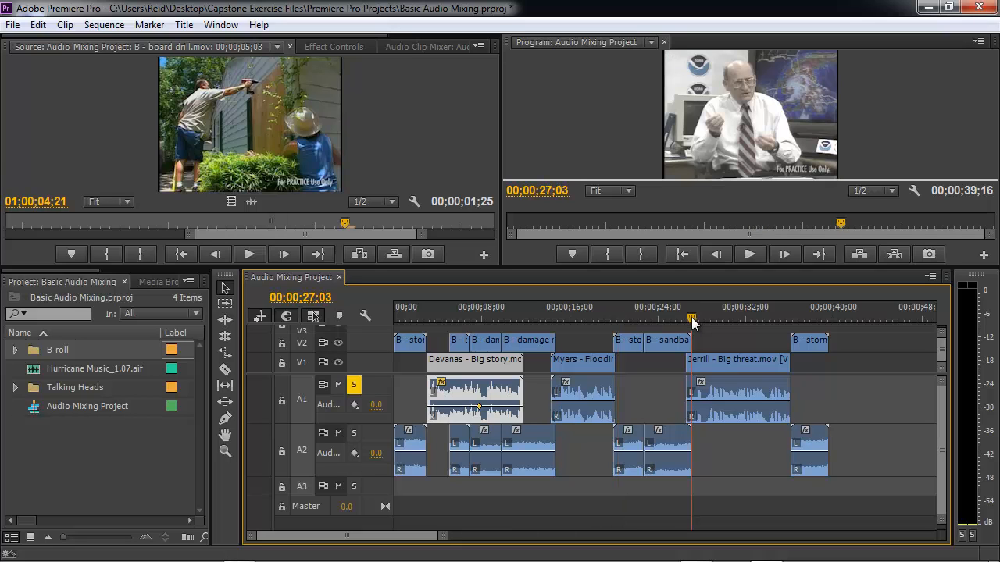
key(space)
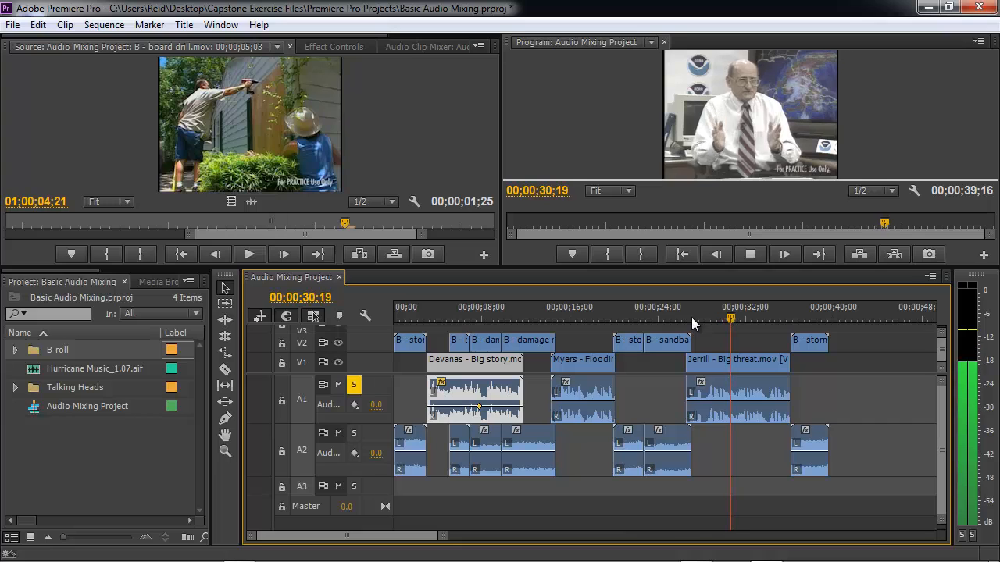
key(space)
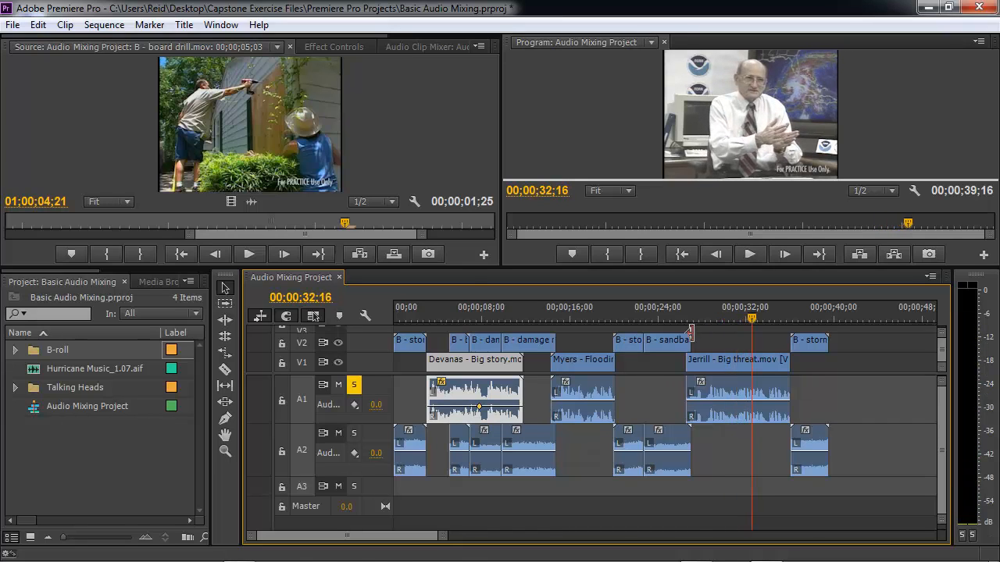
- Add a volume keyframe on the Jerrill clip, drag it higher, and play the clip back
click(738, 403)
drag(738, 404, 732, 370)
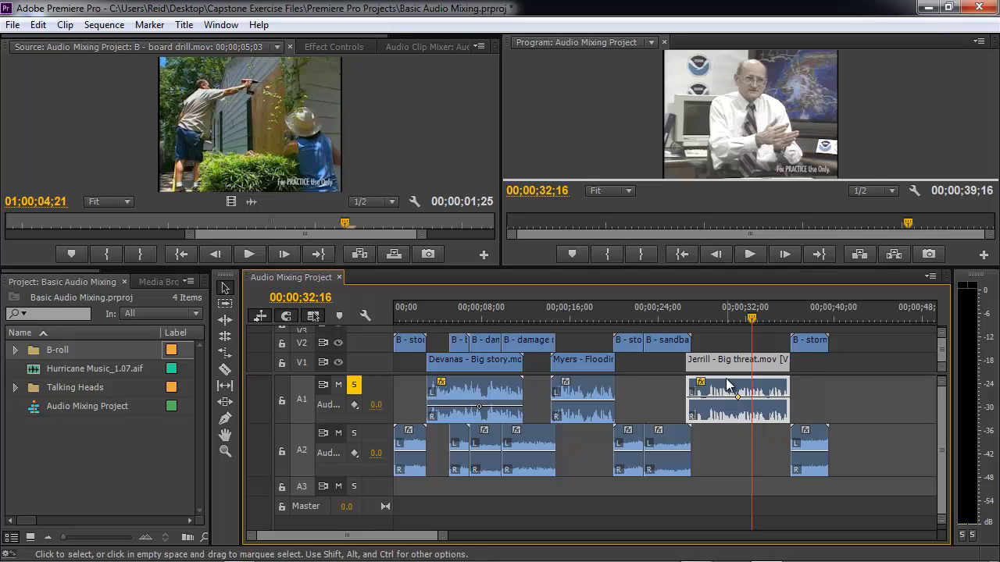
click(684, 316)
key(space)
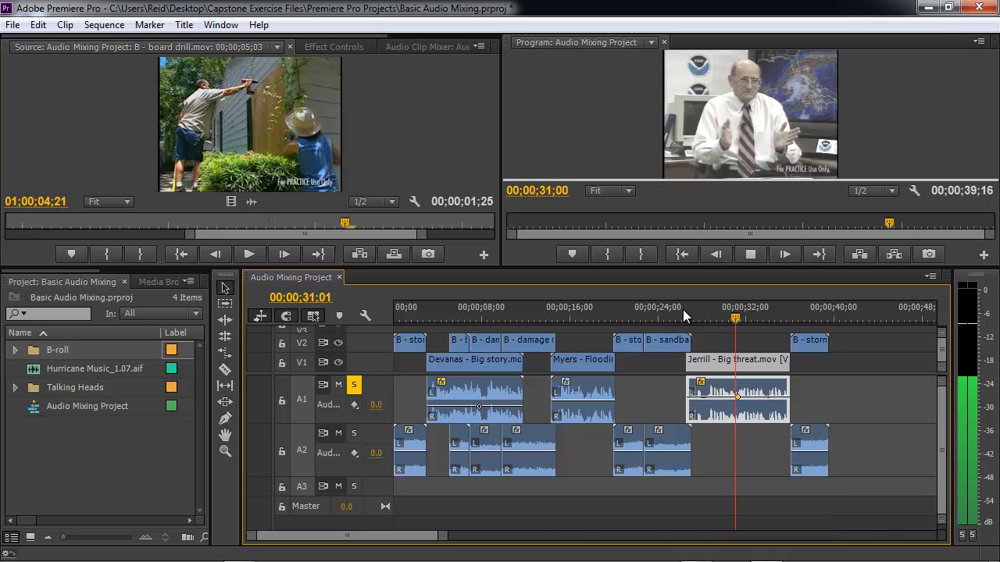
key(space)
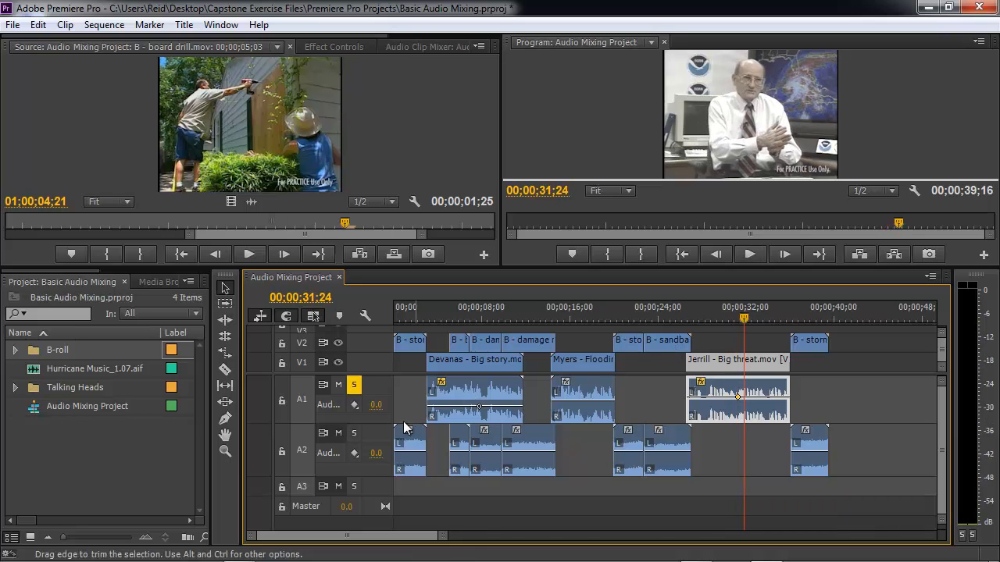
- Unsolo track A1, solo track A2, and play the B-roll audio from the sequence start
click(355, 388)
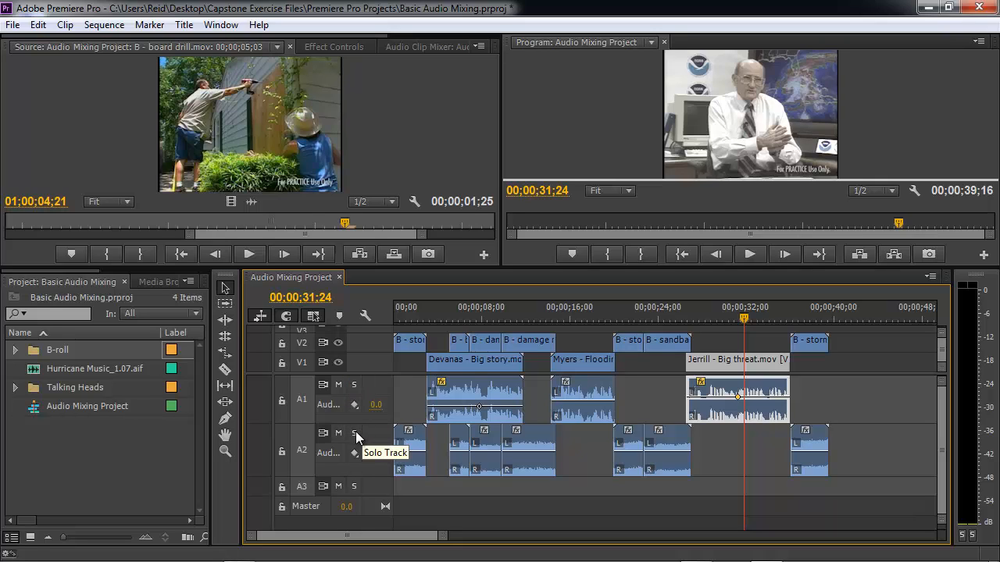
click(356, 436)
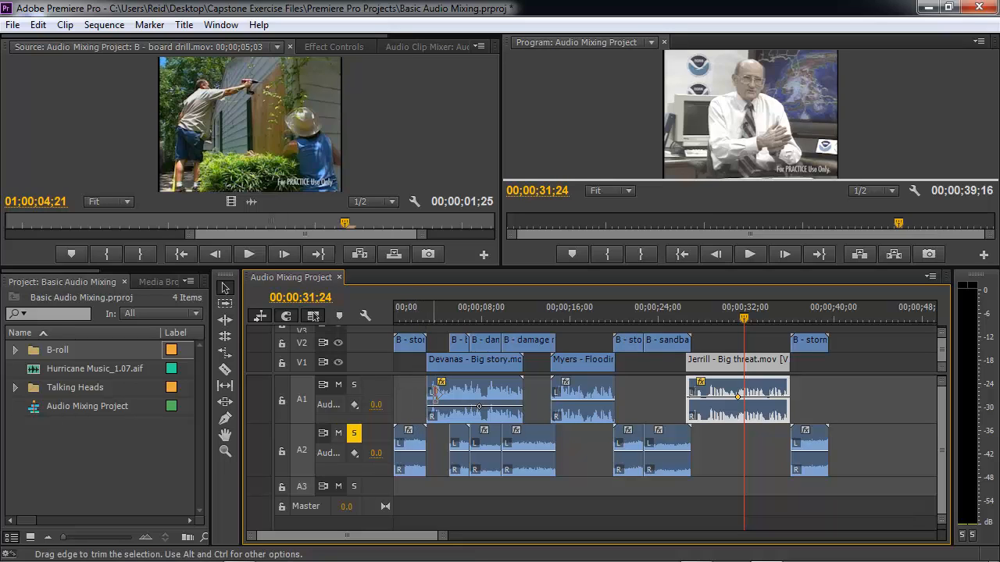
click(412, 311)
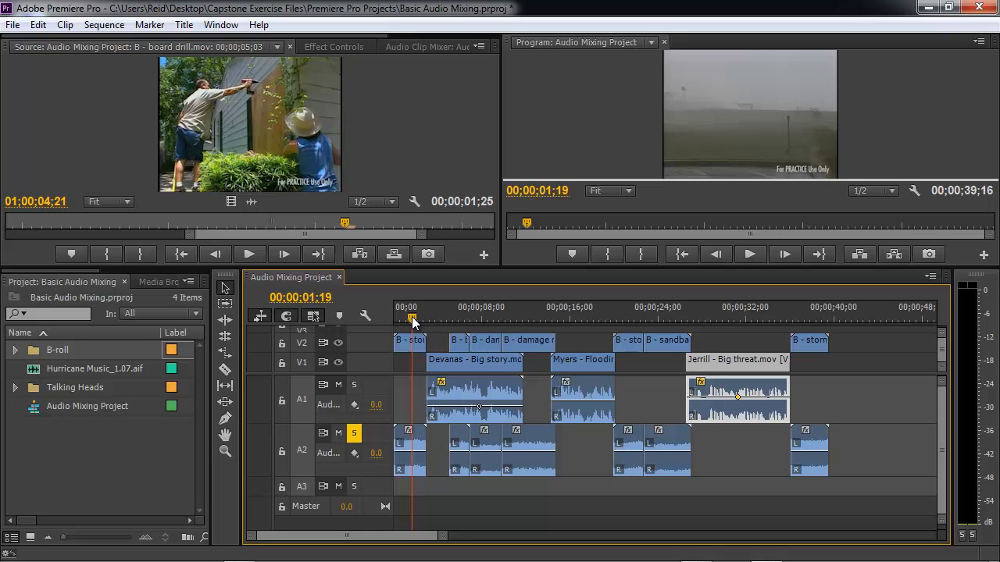
drag(412, 320, 398, 319)
key(space)
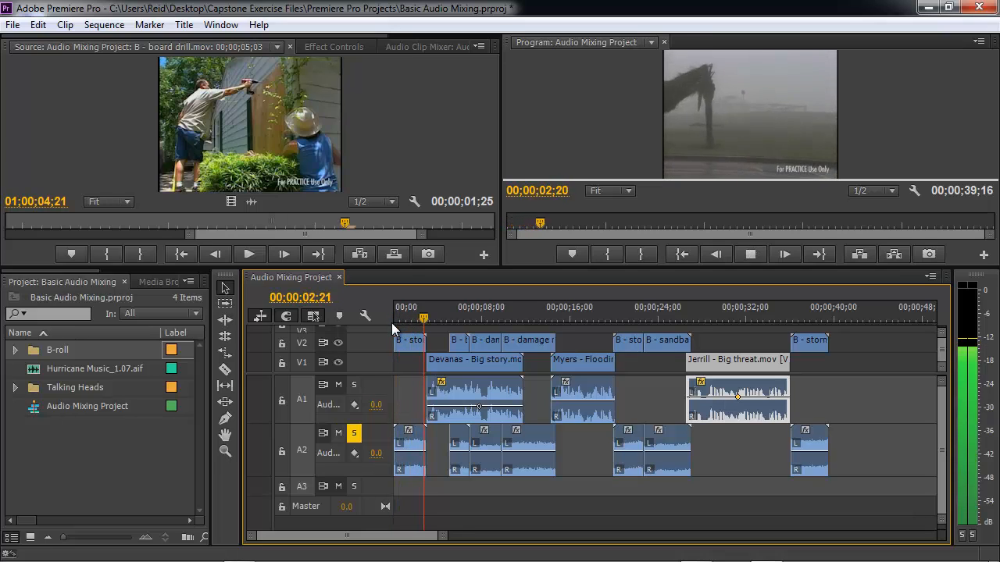
key(space)
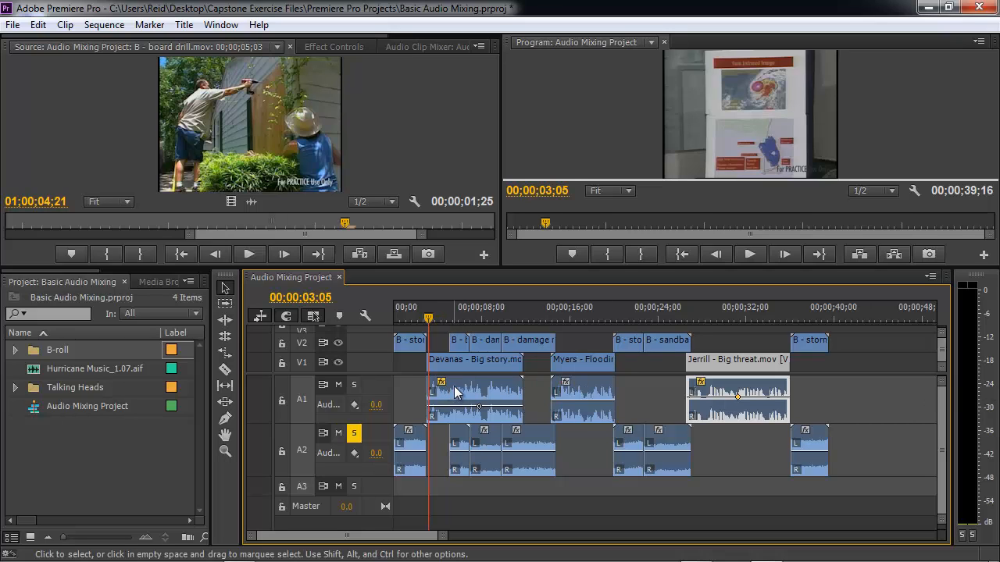
- Play back the B-roll audio around the board drill clip near 00;00;05
click(448, 314)
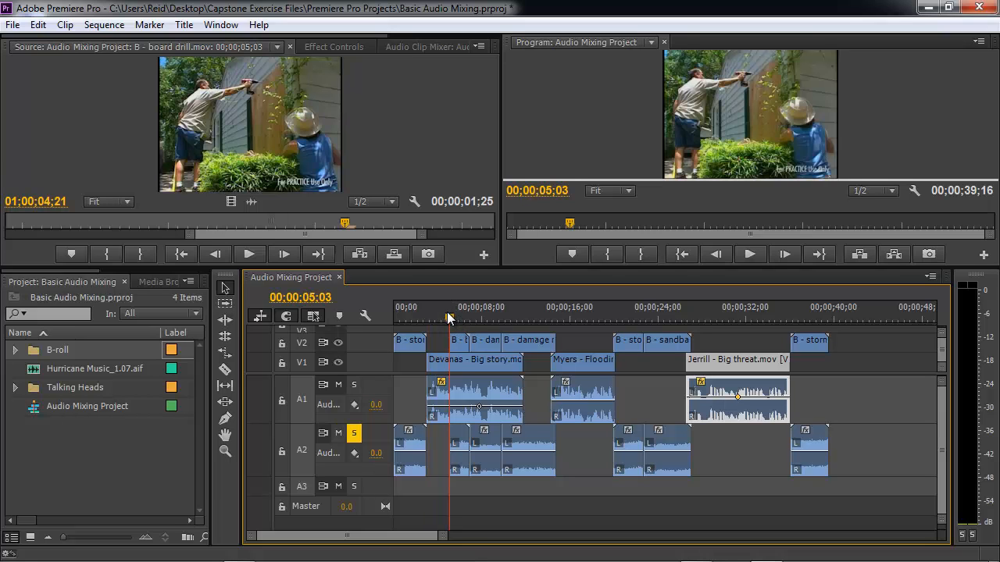
key(space)
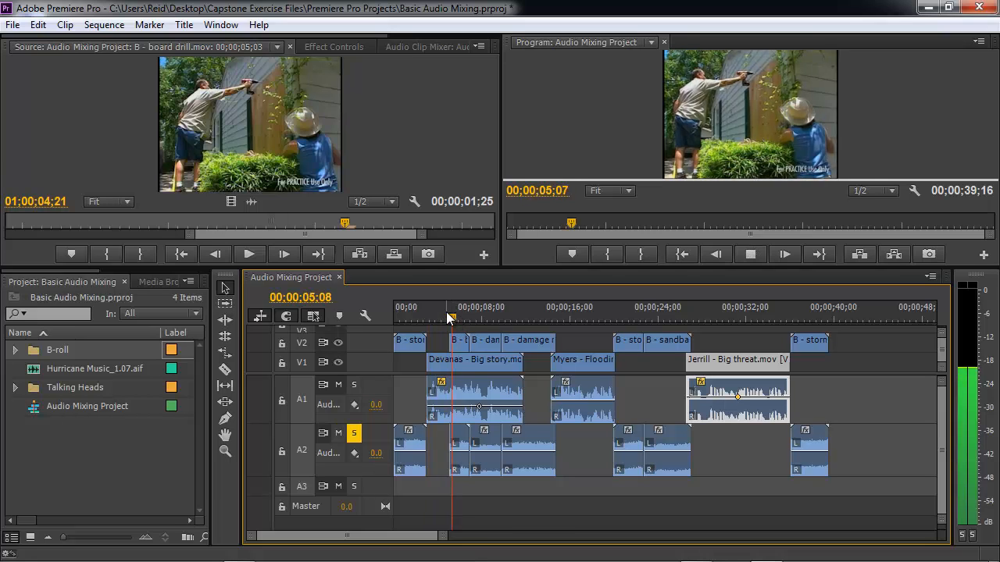
key(space)
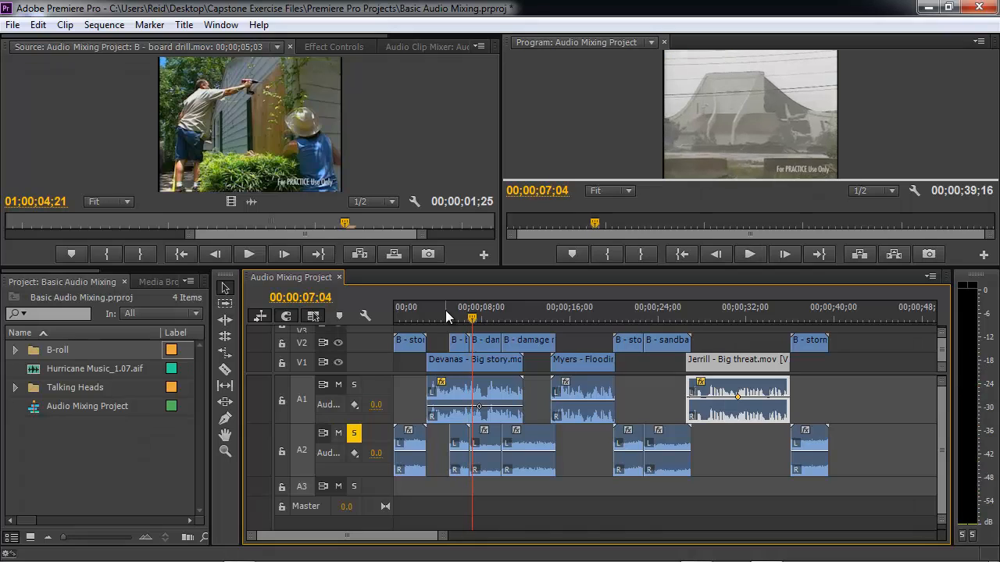
key(space)
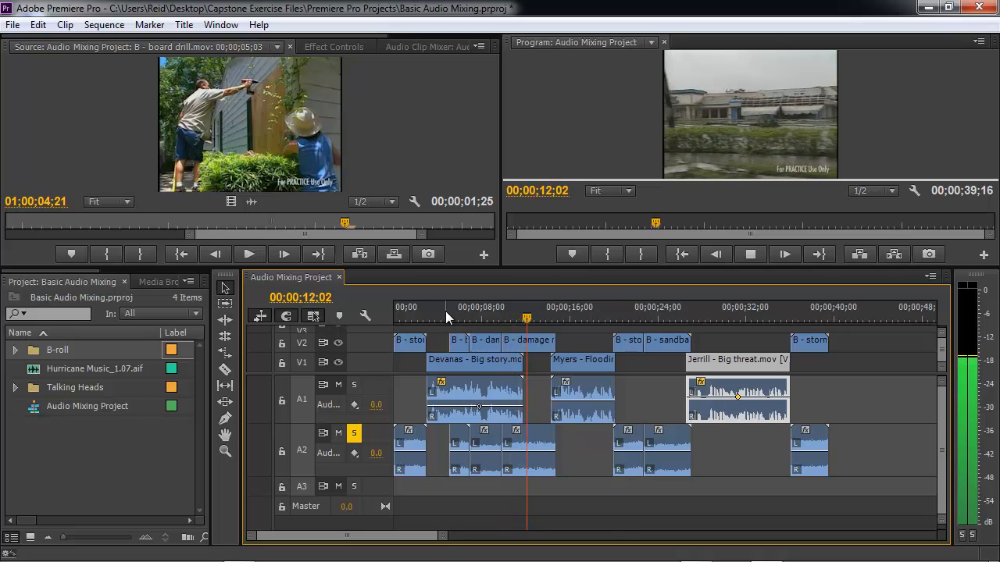
key(space)
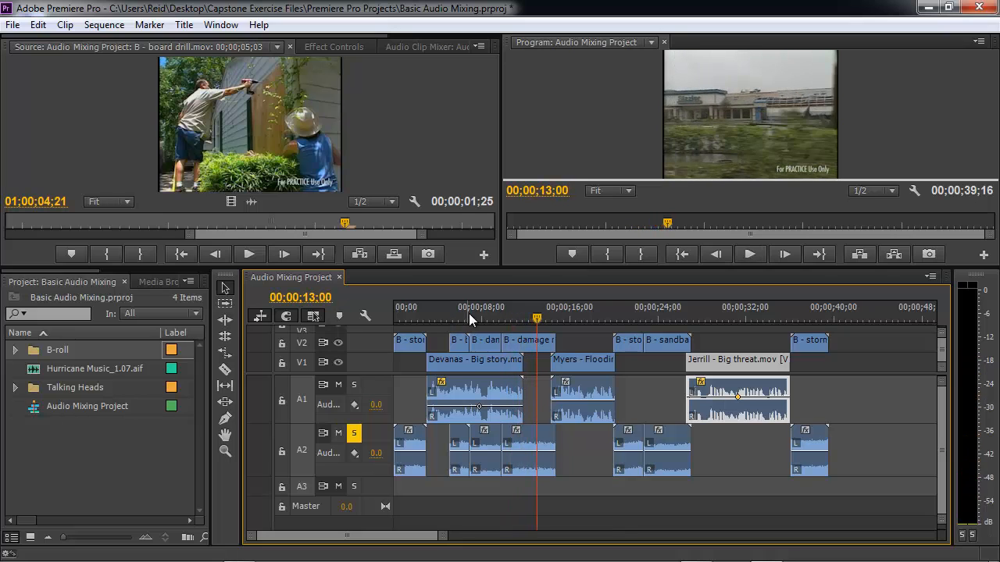
click(460, 314)
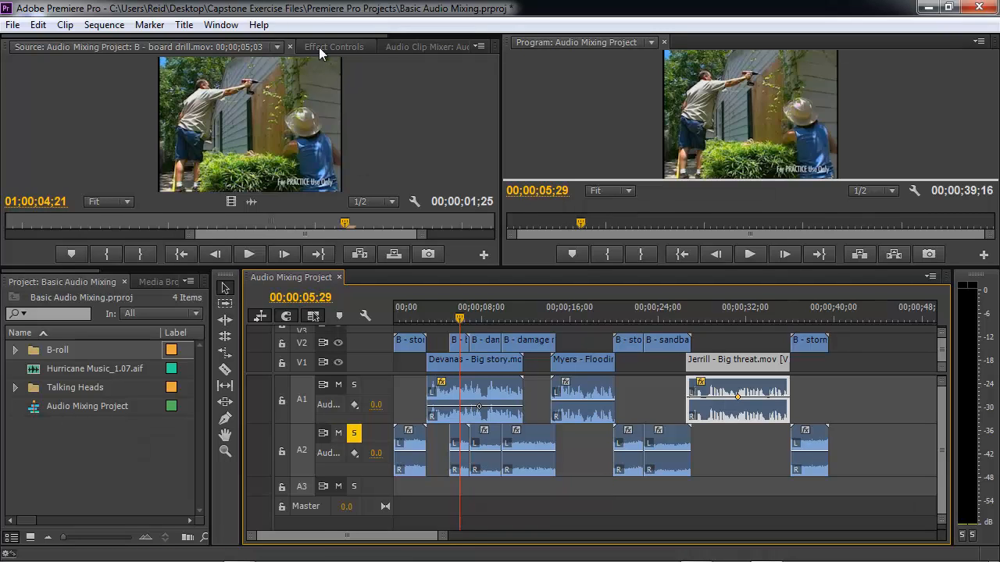
- Open the Audio Clip Mixer, select the B - board drill clip on A2, and play it
click(409, 47)
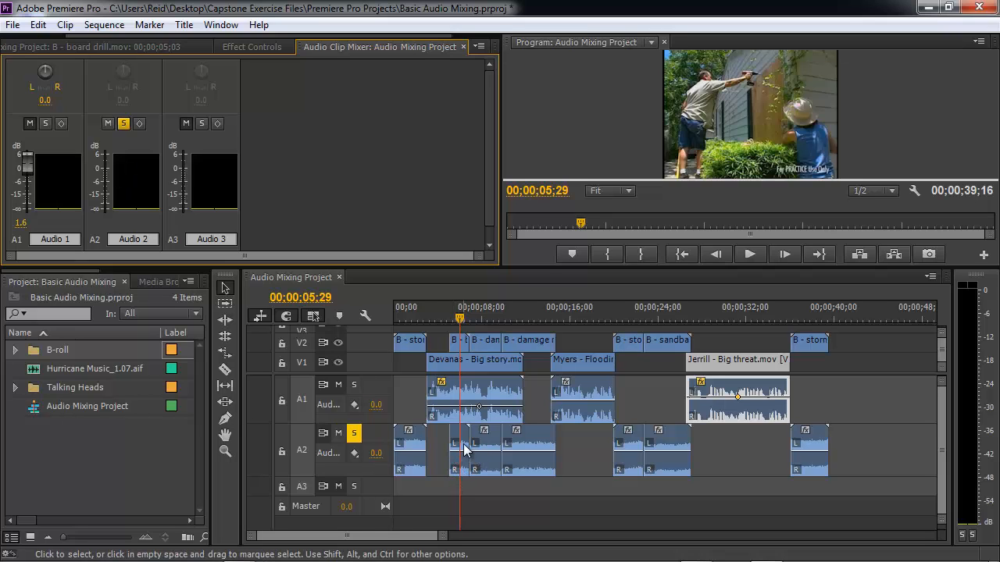
click(450, 318)
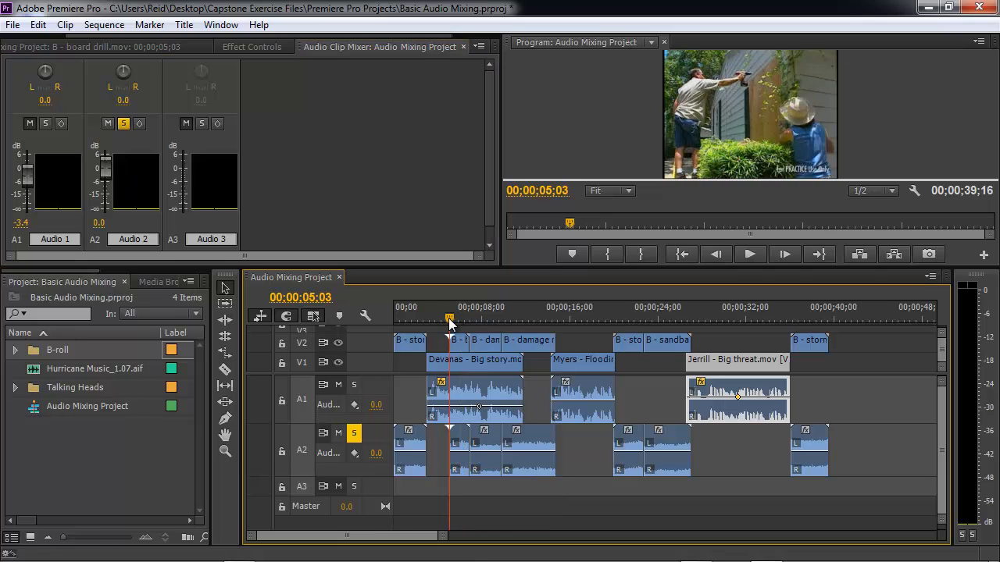
click(458, 445)
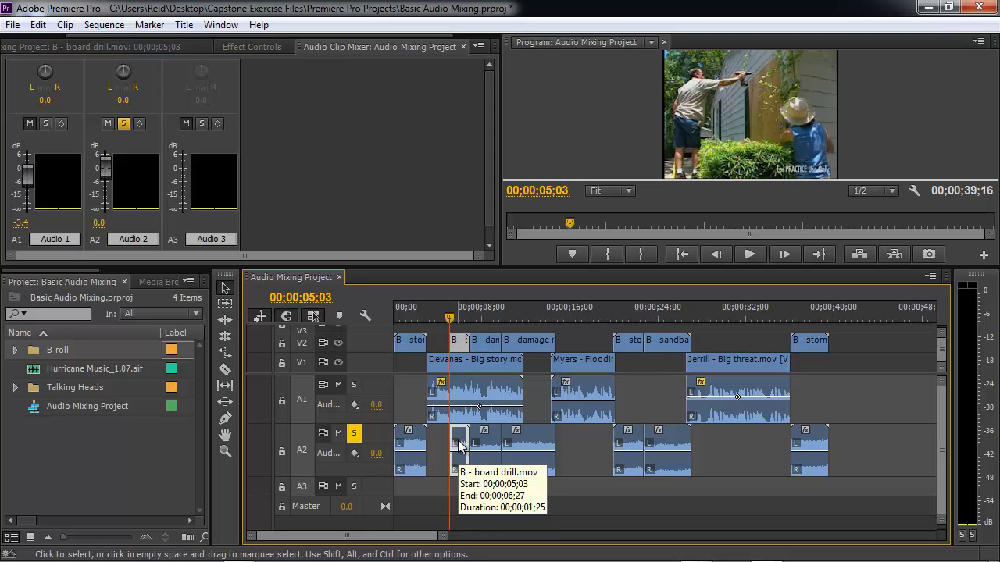
key(space)
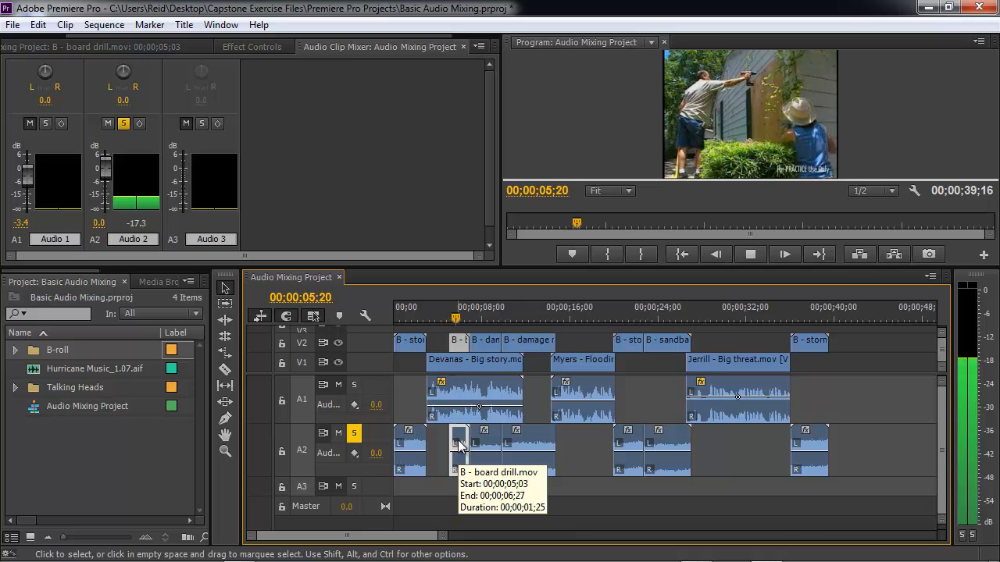
key(space)
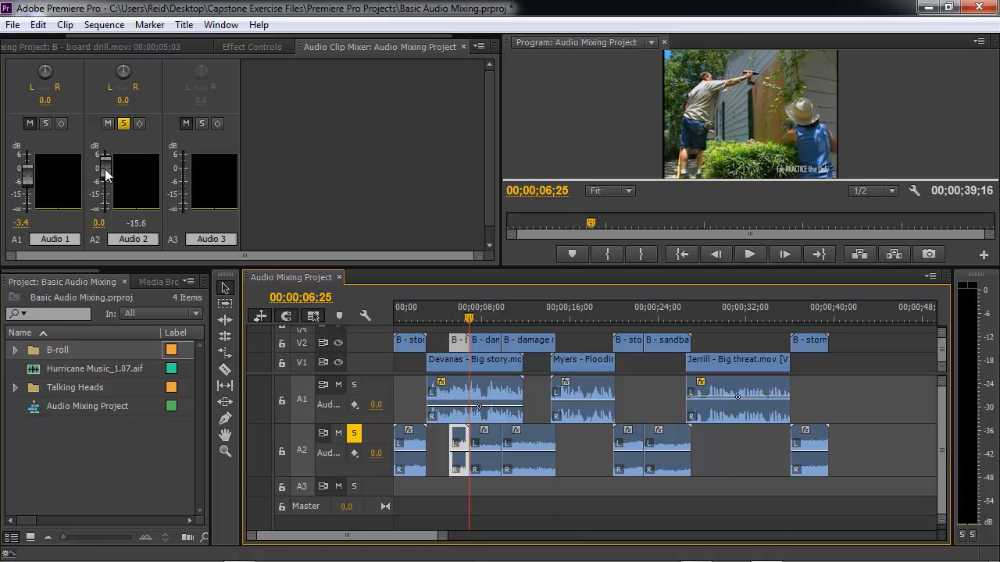
- Lower the board drill clip's volume to -3.3 dB with the Audio 2 fader and play it back
click(108, 174)
drag(108, 172, 108, 177)
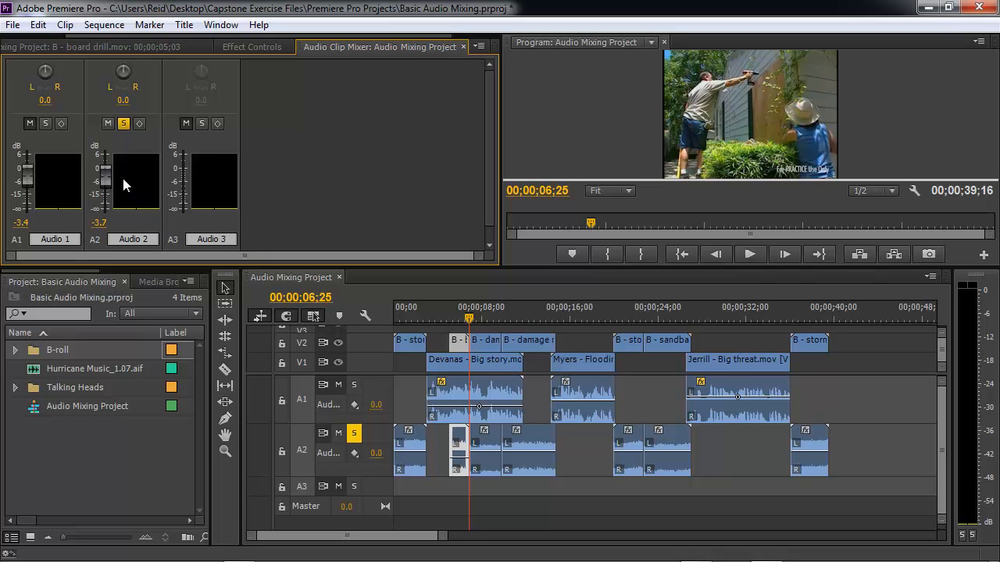
drag(107, 181, 107, 181)
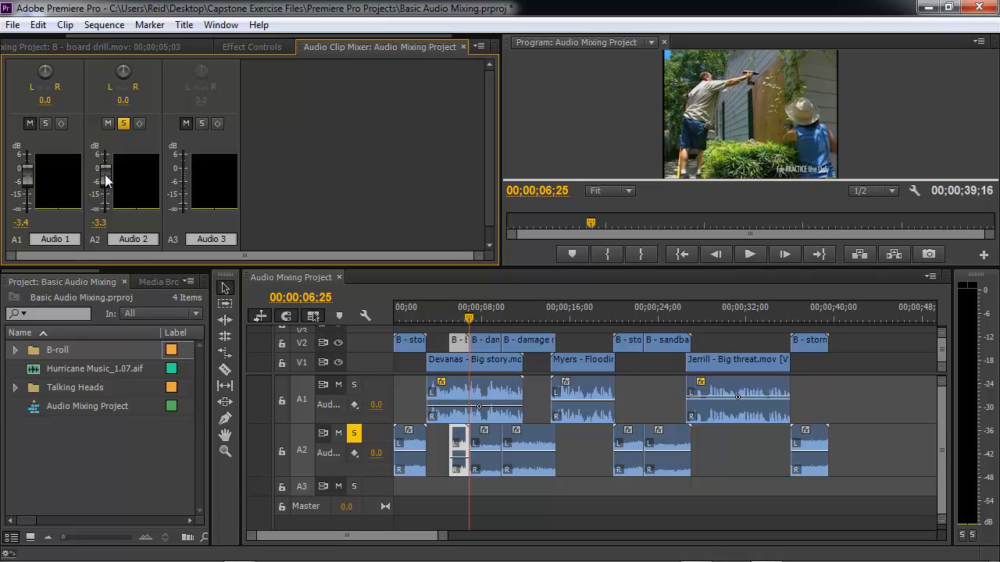
click(444, 312)
key(space)
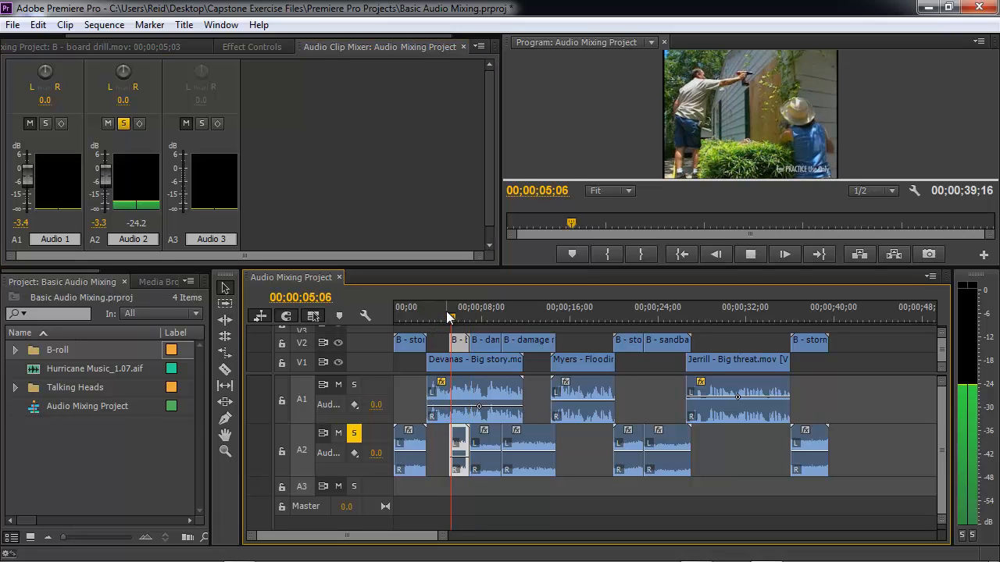
key(space)
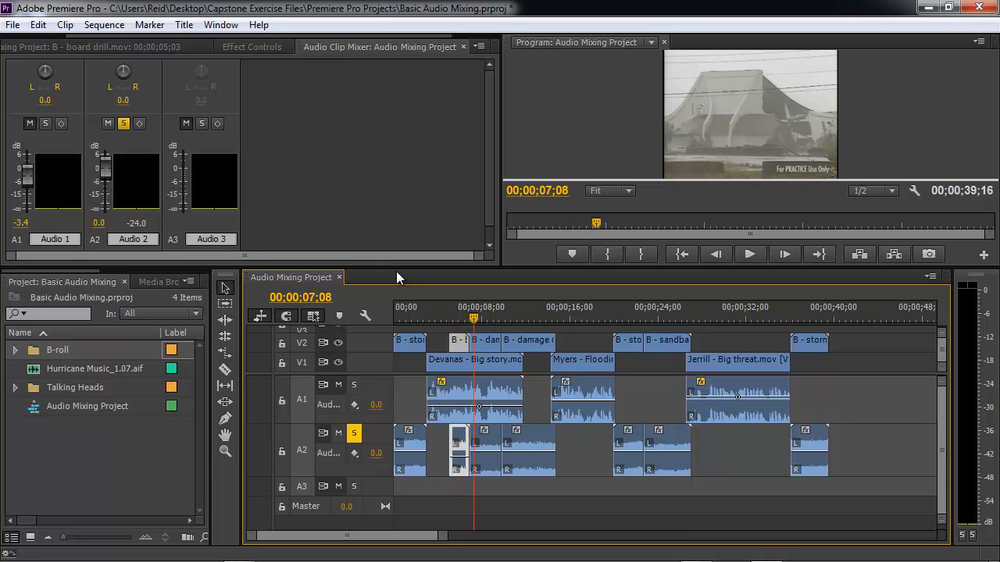
- Set the board drill clip's volume to -4.0 dB with the Audio 2 fader and replay it
click(451, 317)
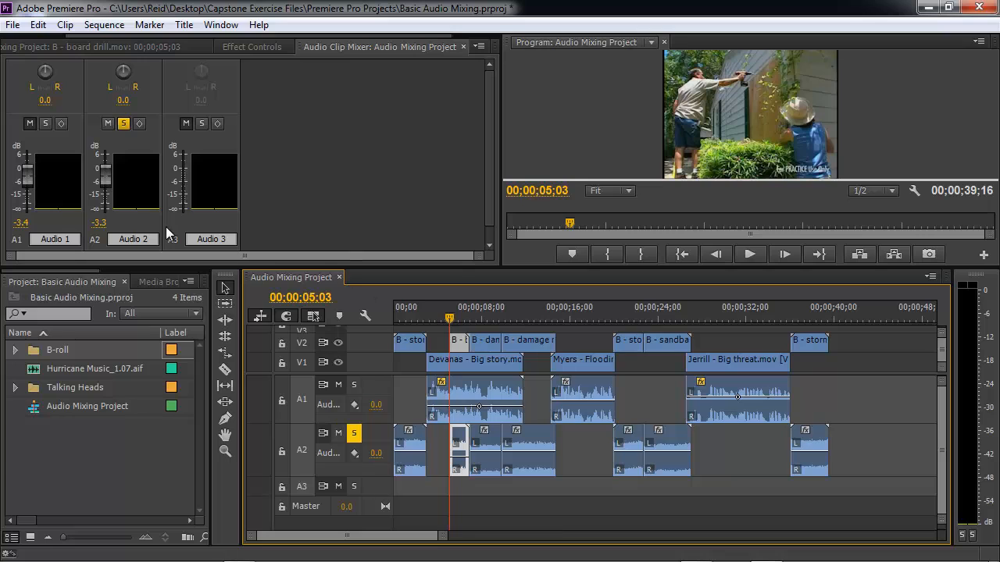
drag(105, 169, 107, 179)
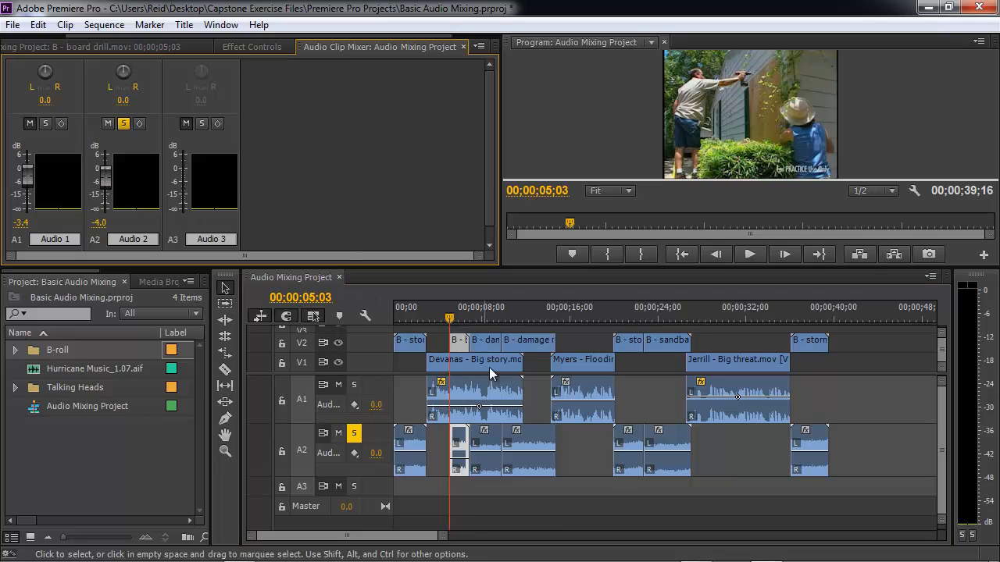
key(space)
key(space)
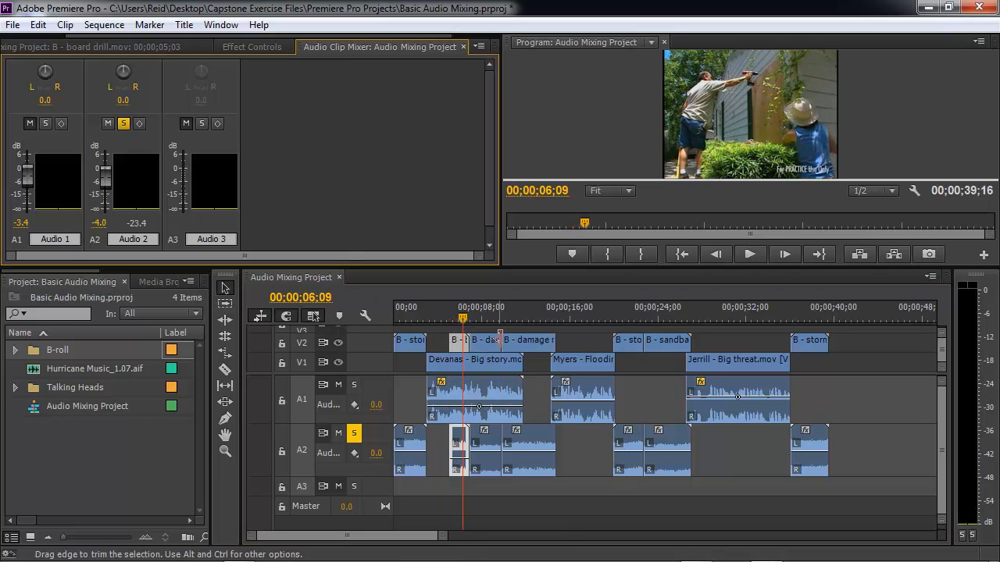
- Lower the B - damage clip's volume to -5.2 dB with the Audio 2 fader at 00;00;11;01
click(485, 318)
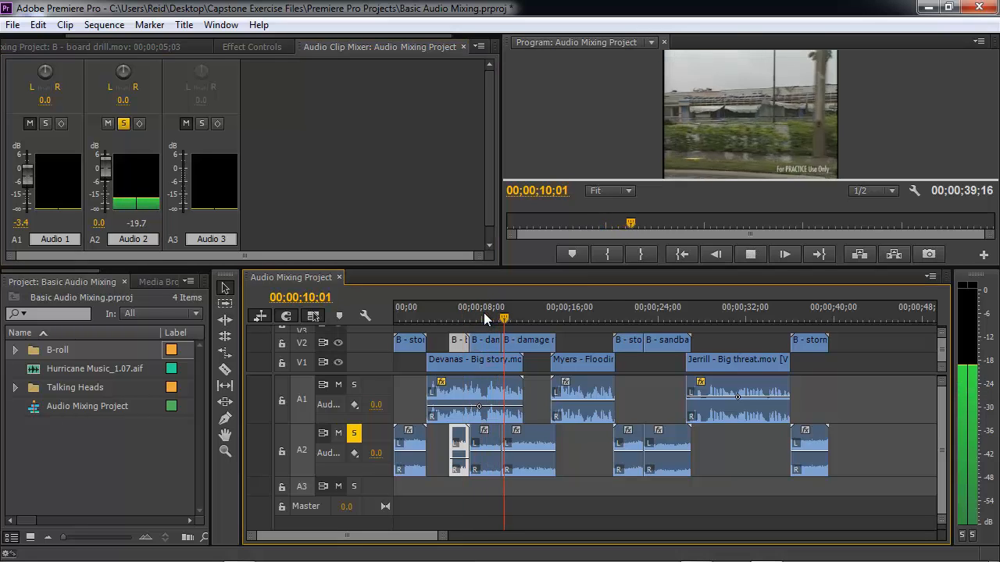
key(space)
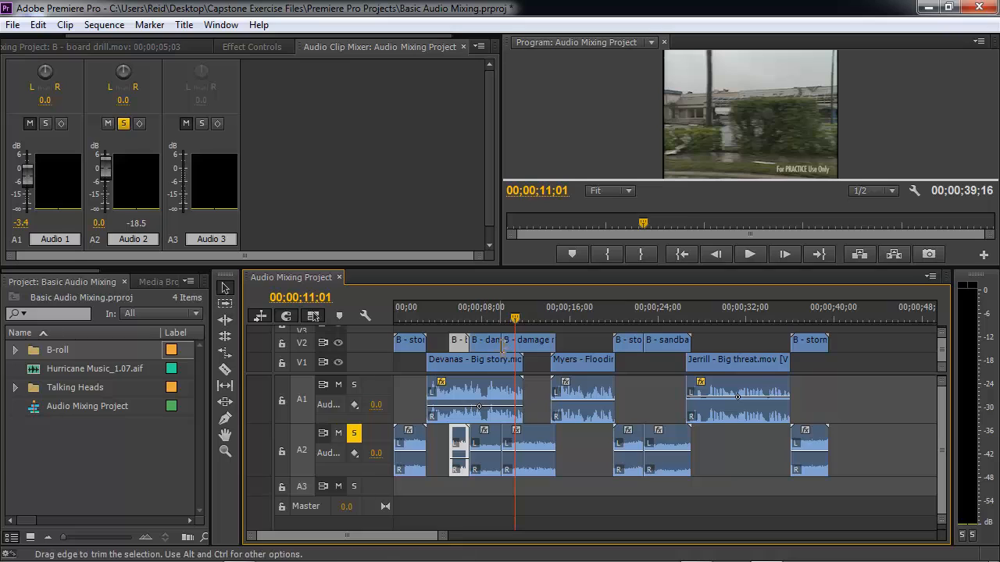
right_click(514, 436)
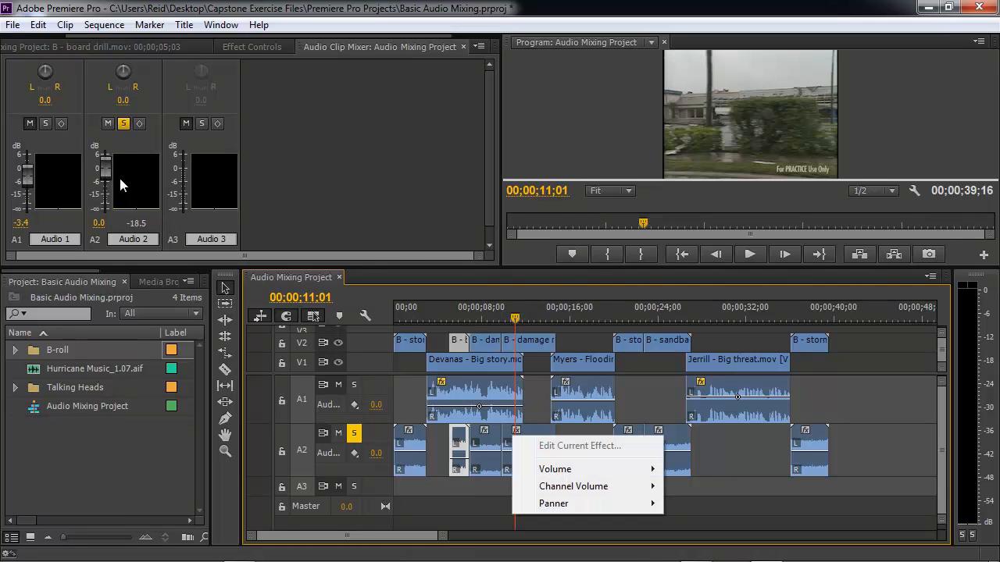
click(107, 175)
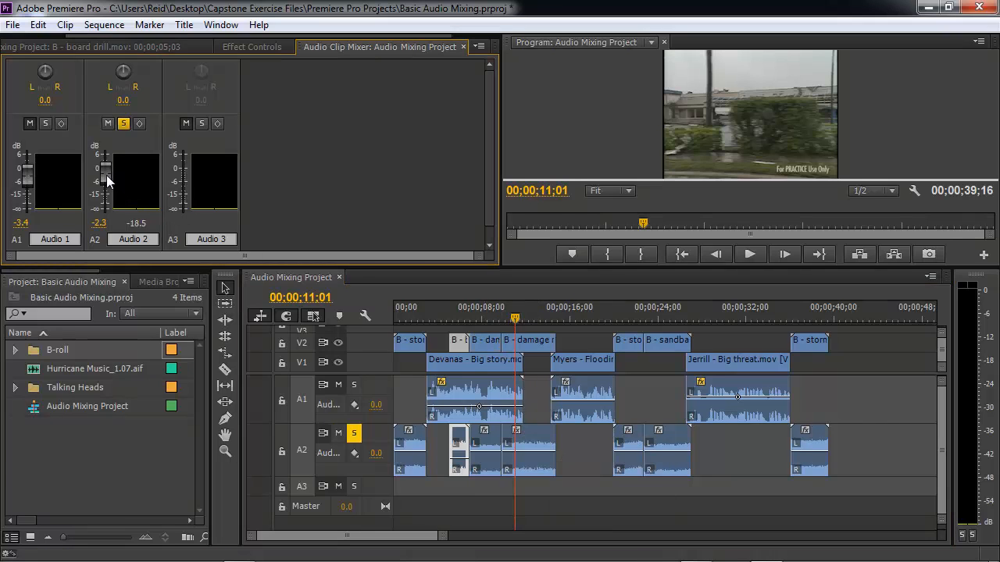
drag(107, 175, 106, 188)
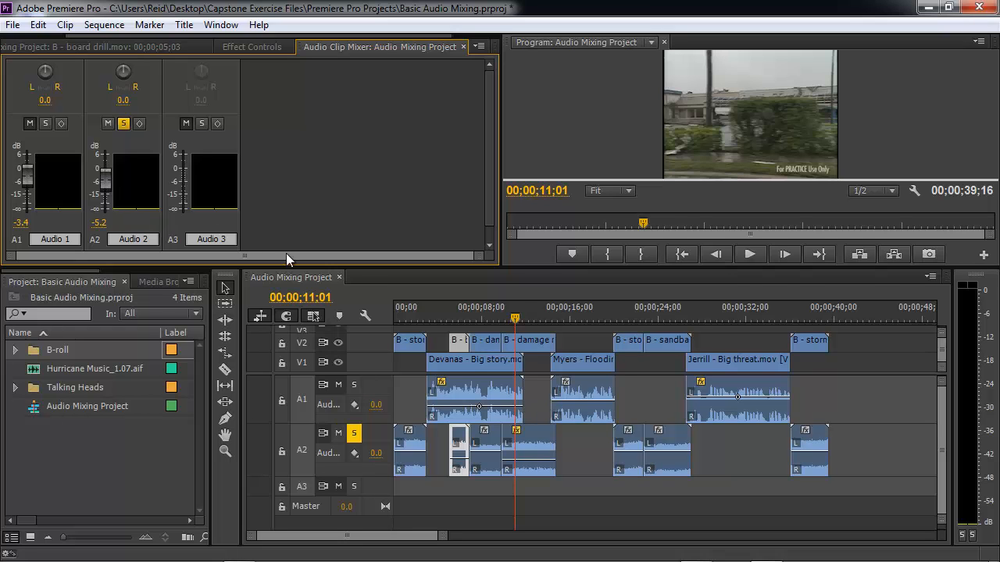
- Play back the A2 B-roll audio from about 00;00;12 through 00;00;24 to review levels
key(space)
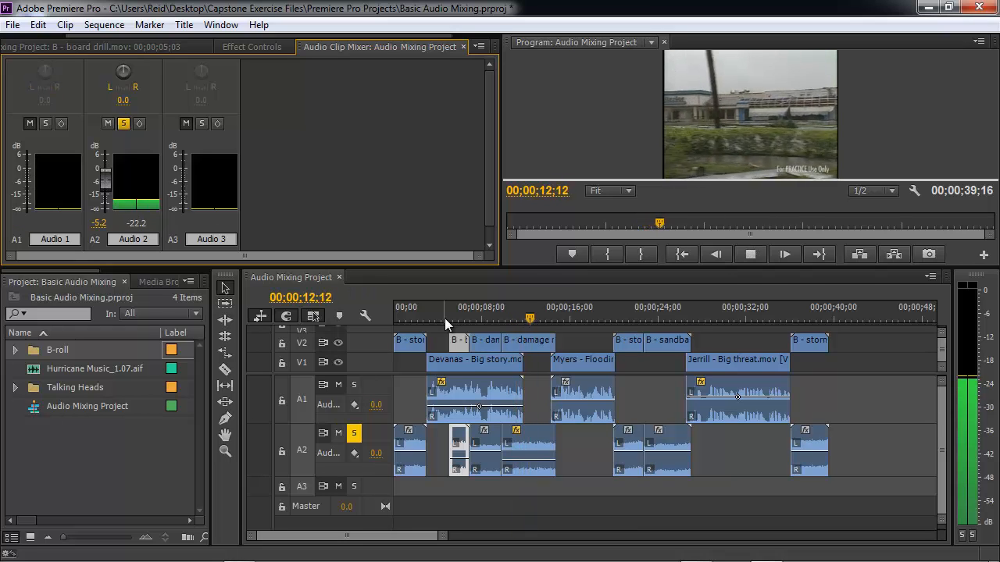
key(space)
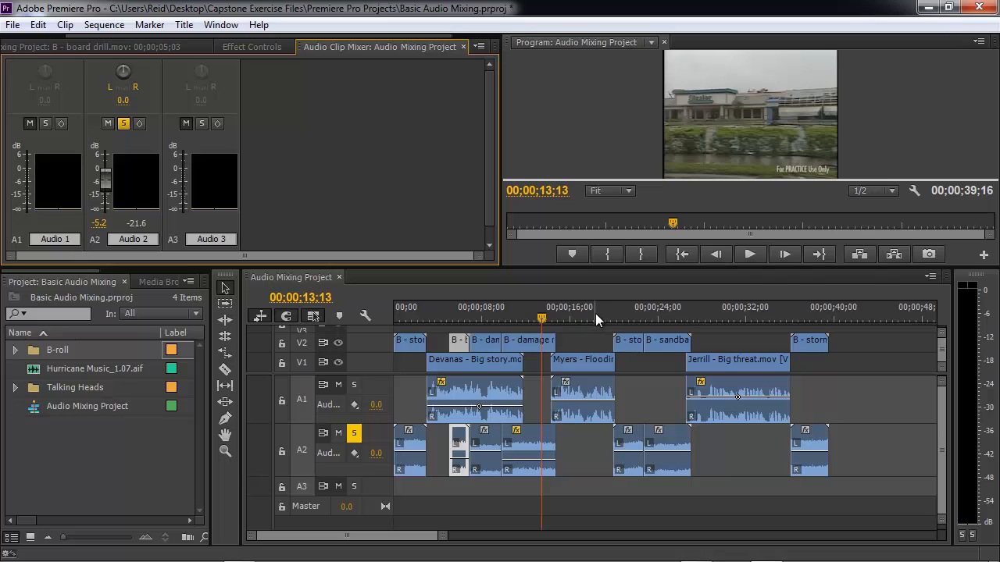
click(602, 316)
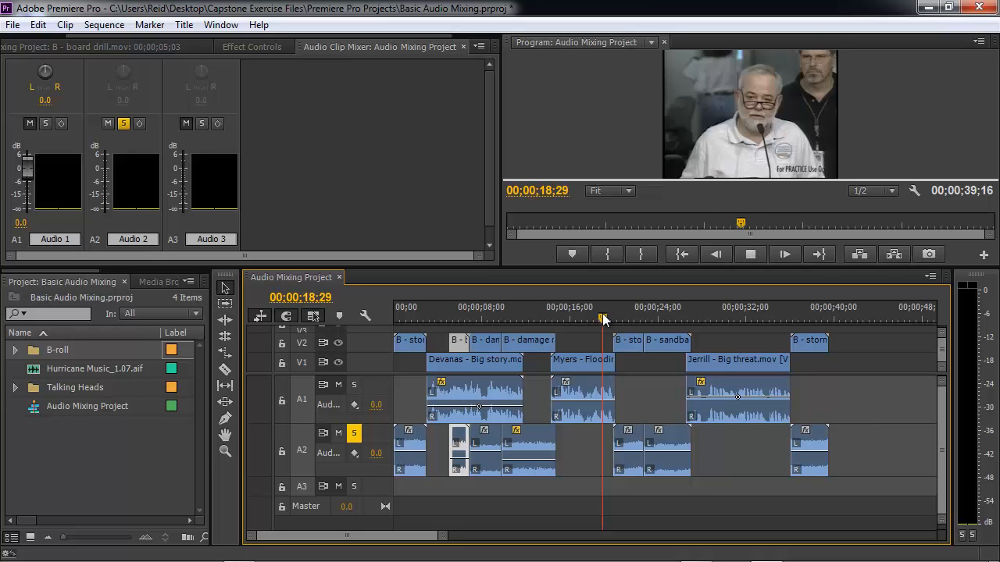
key(space)
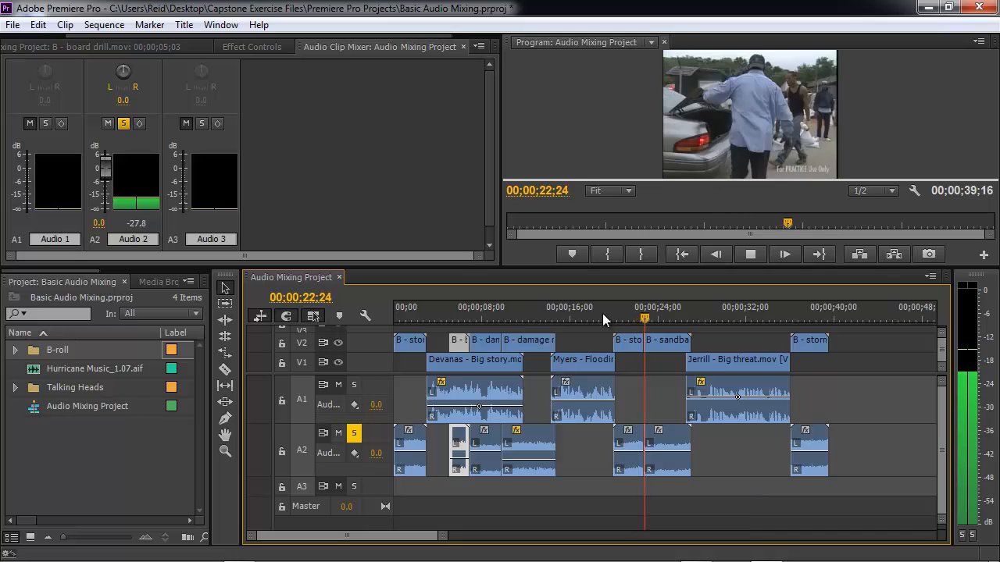
key(space)
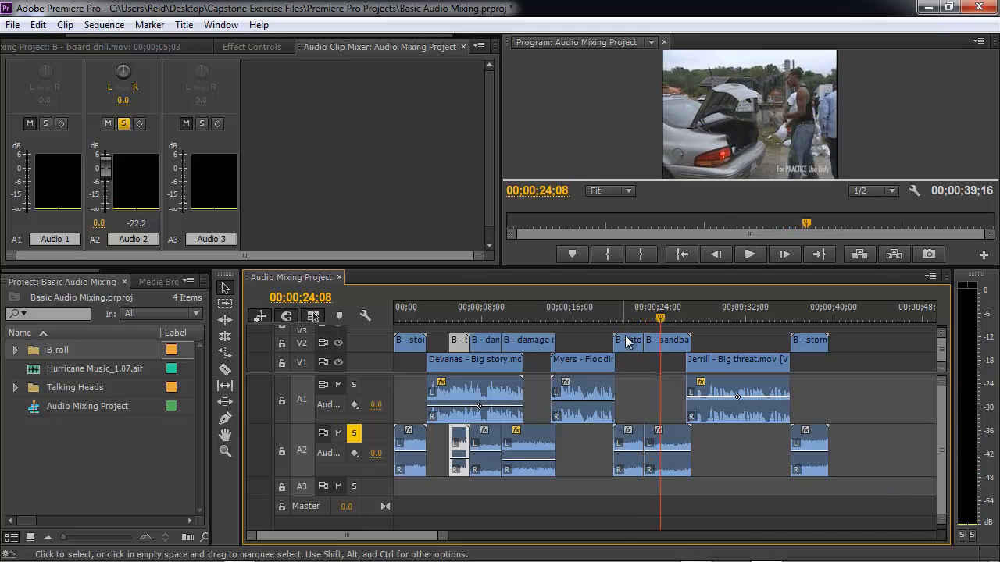
- Raise the B - sandbags clip's volume to 6.0 dB with the Audio 2 fader and replay it from about 00;00;22;23
click(665, 444)
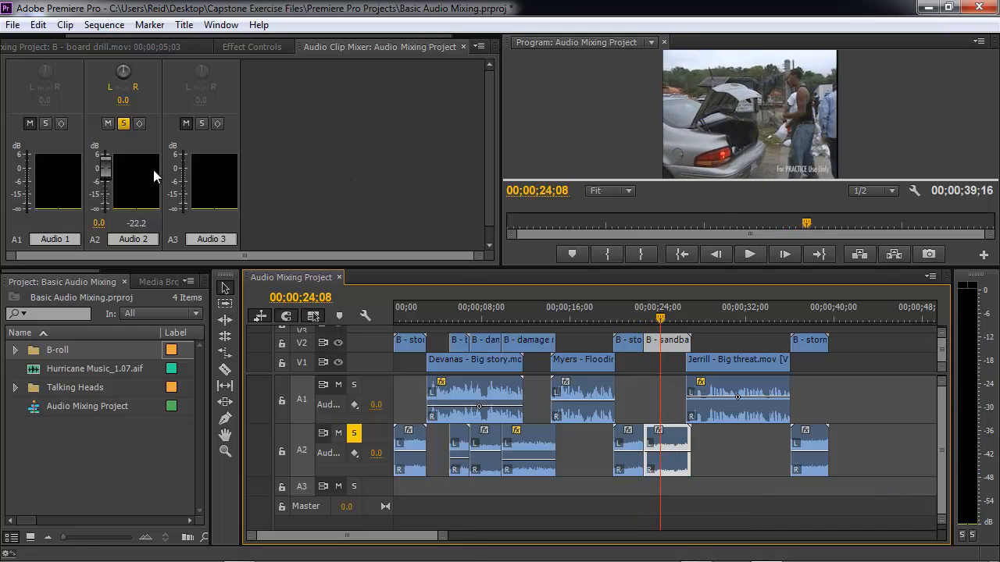
drag(109, 163, 106, 159)
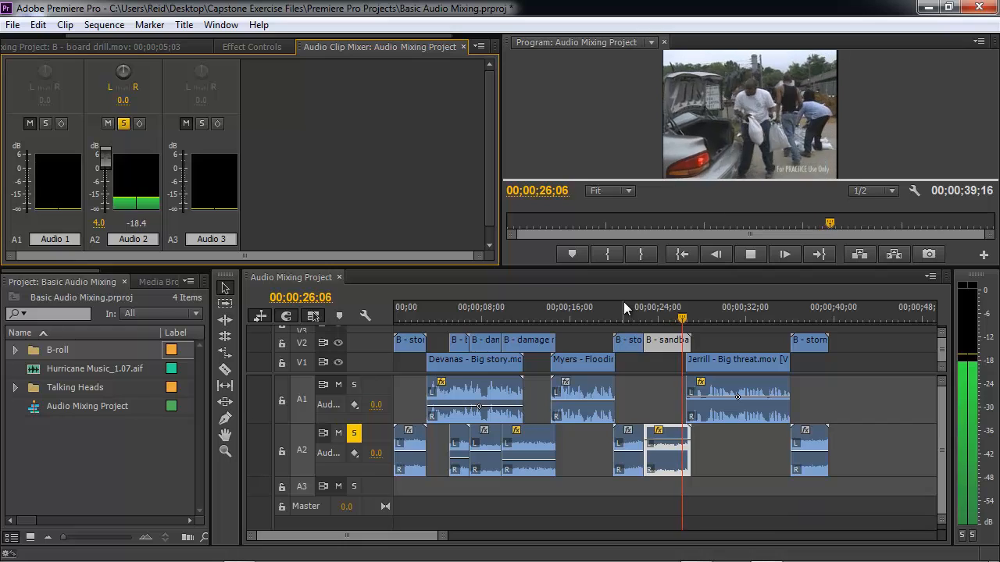
key(space)
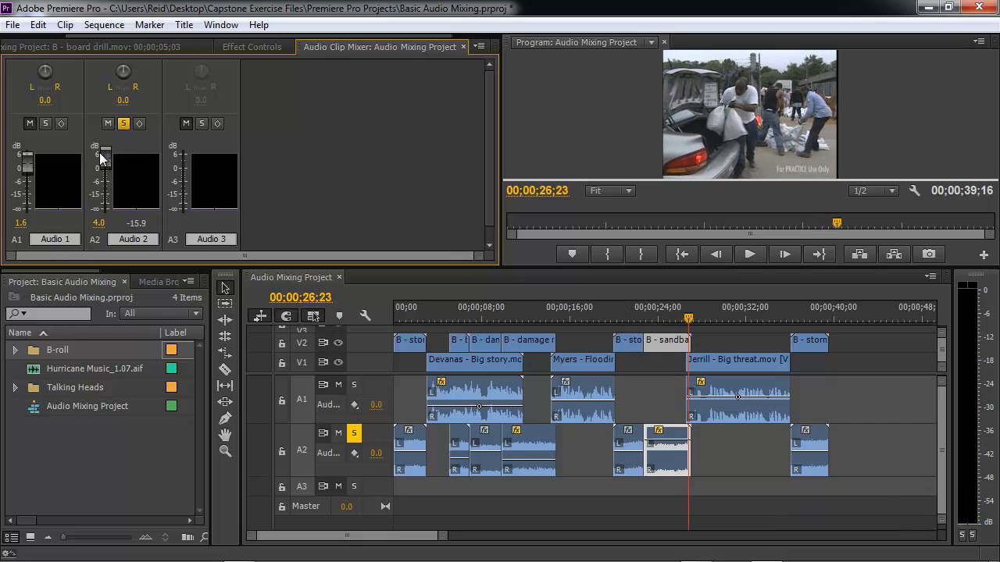
drag(102, 161, 105, 155)
key(space)
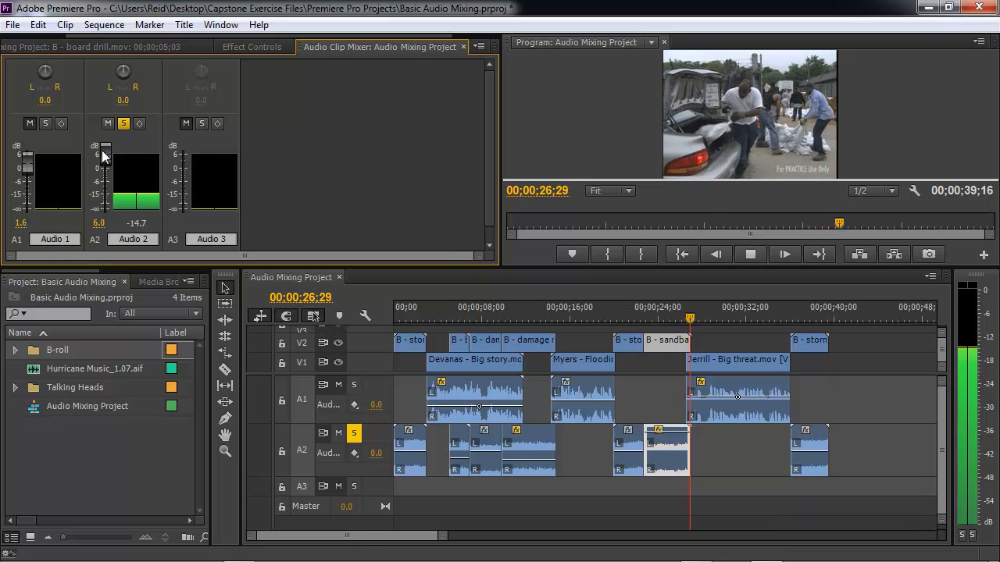
key(space)
click(647, 315)
key(space)
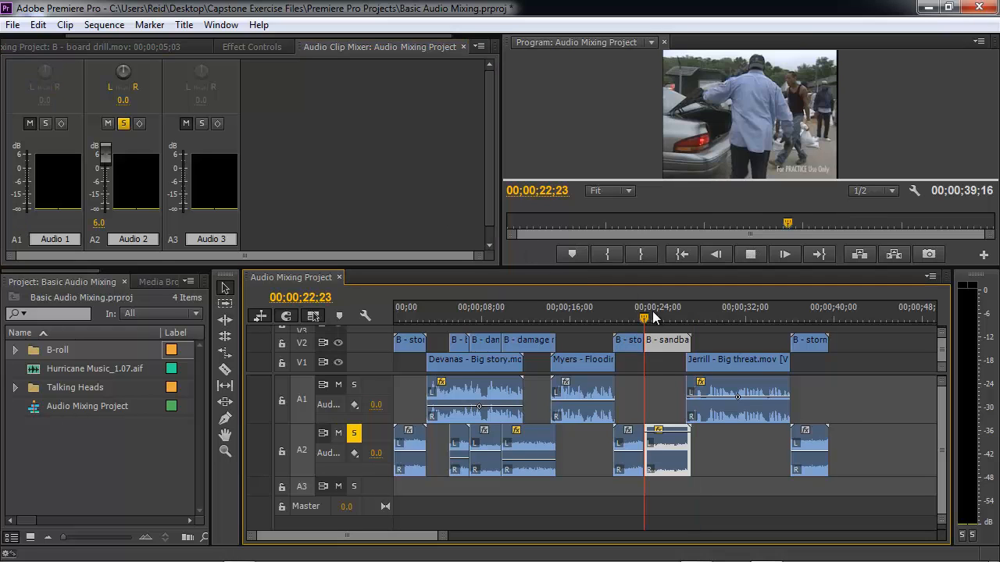
key(space)
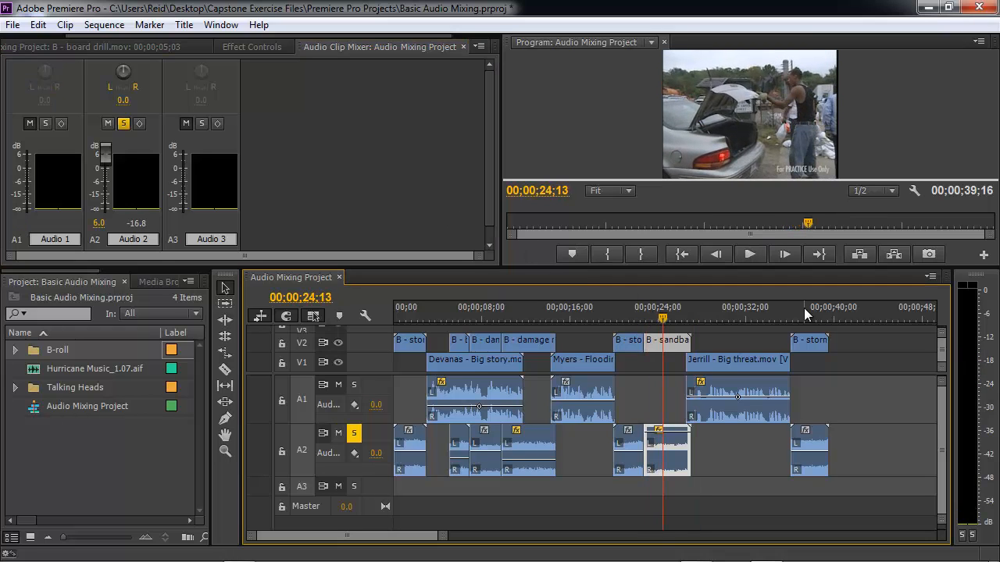
- Play back the final B - storm clip from about 00;00;36;02 to check its level
click(789, 316)
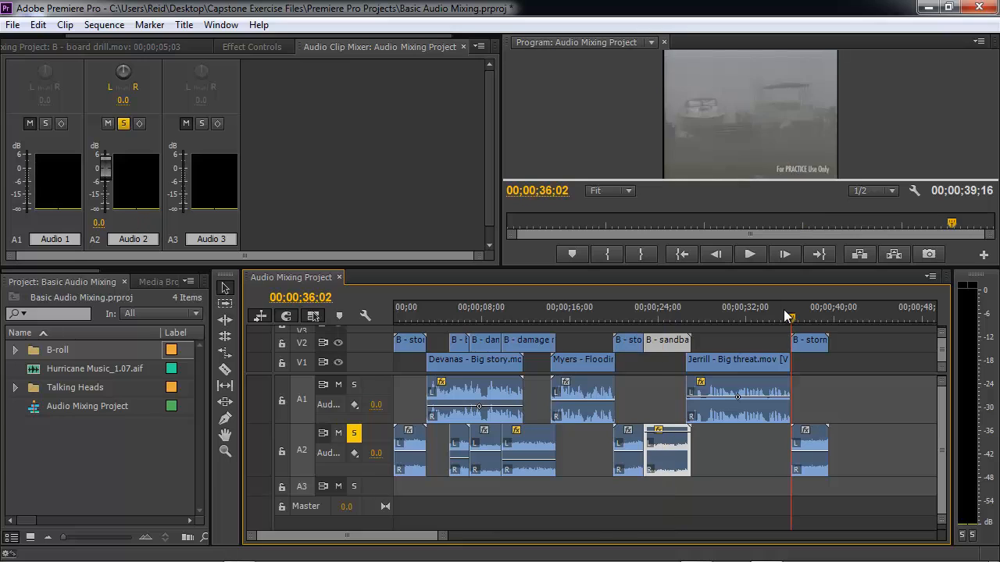
key(space)
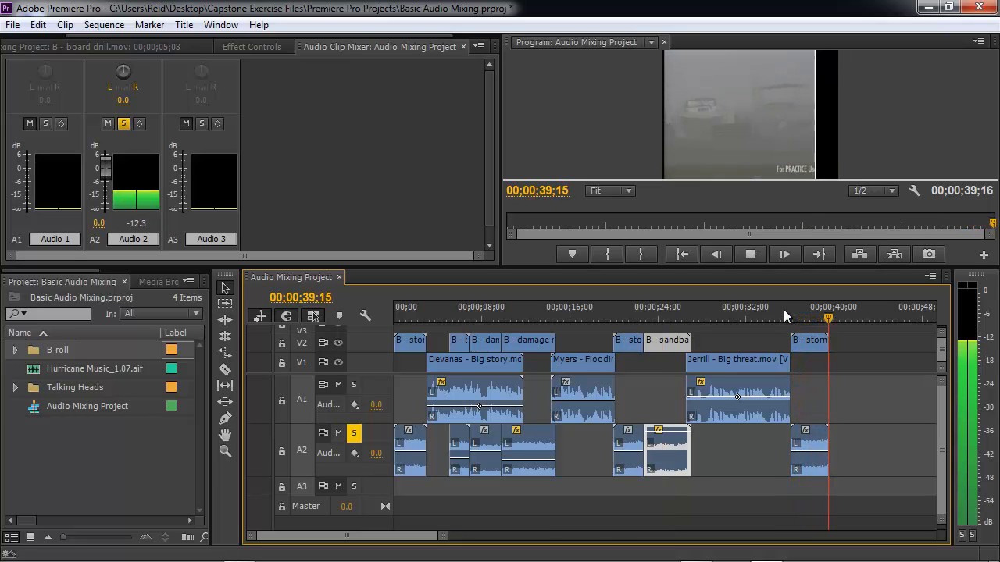
key(space)
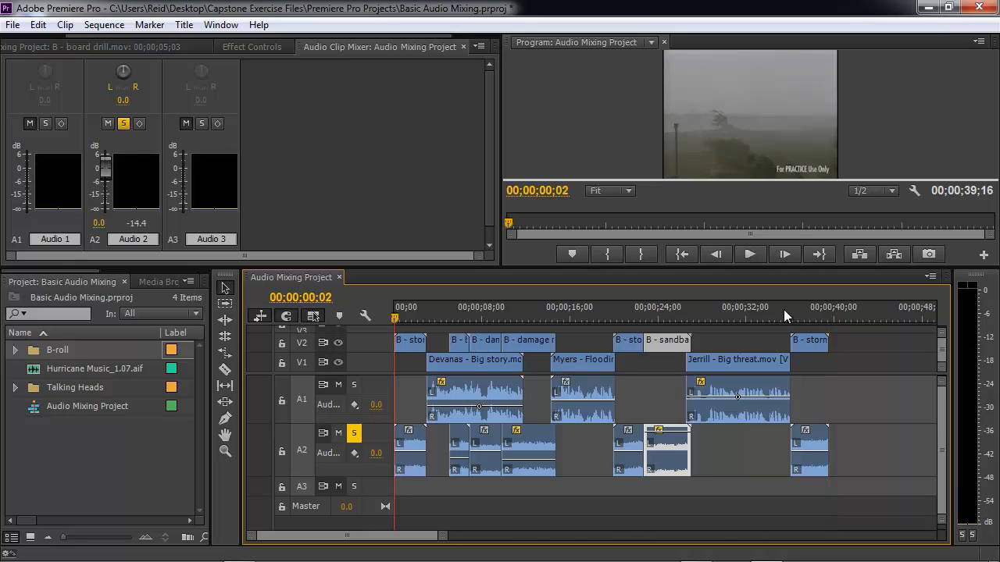
- Unsolo the Audio 2 track, play the whole sequence to review the mix, and save the project
click(351, 436)
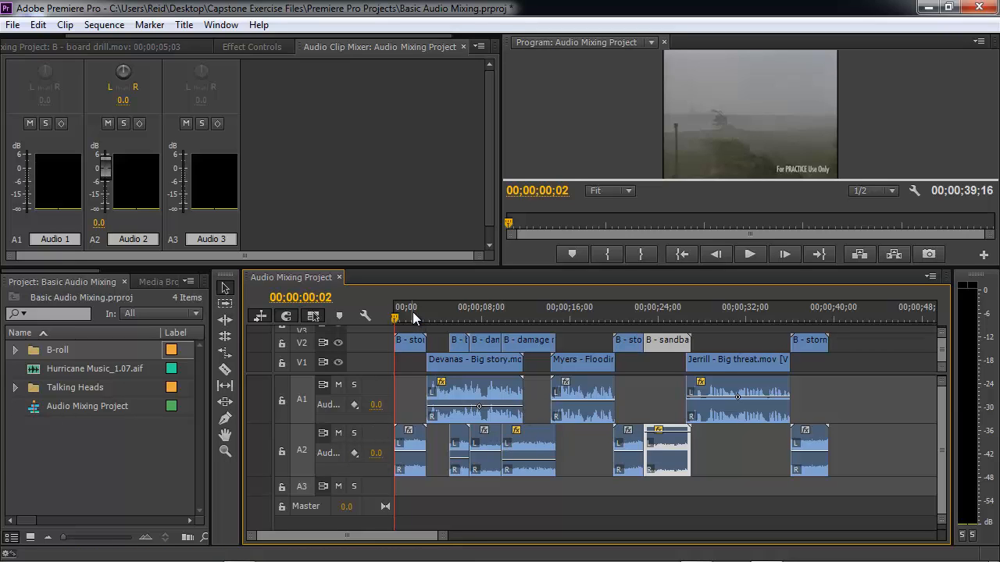
key(space)
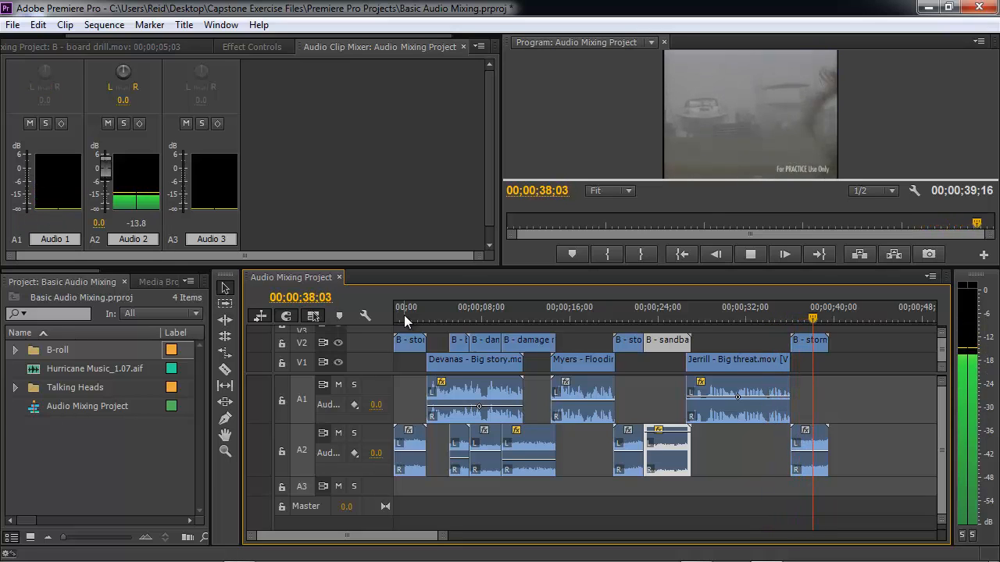
key(ctrl+s)
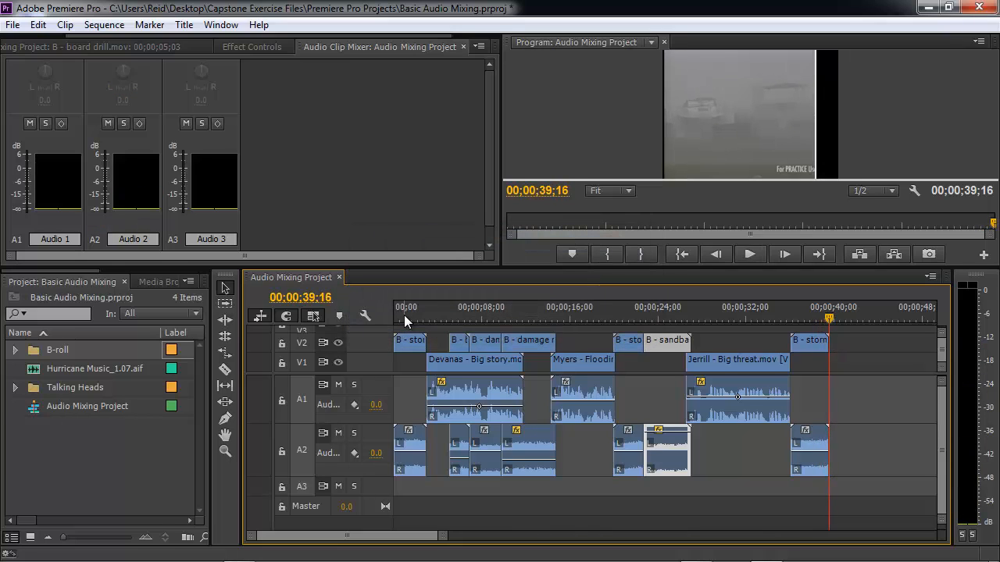
- Set the B - board drill clip's volume to -6.0 dB with the Audio 2 fader and play it back from 00;00;05;03
click(456, 308)
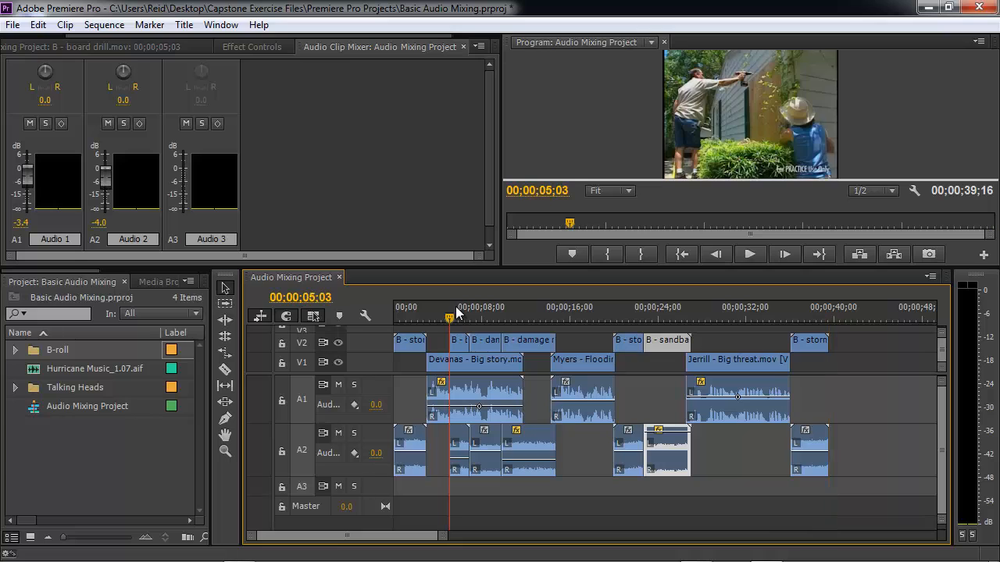
drag(457, 307, 459, 313)
click(460, 312)
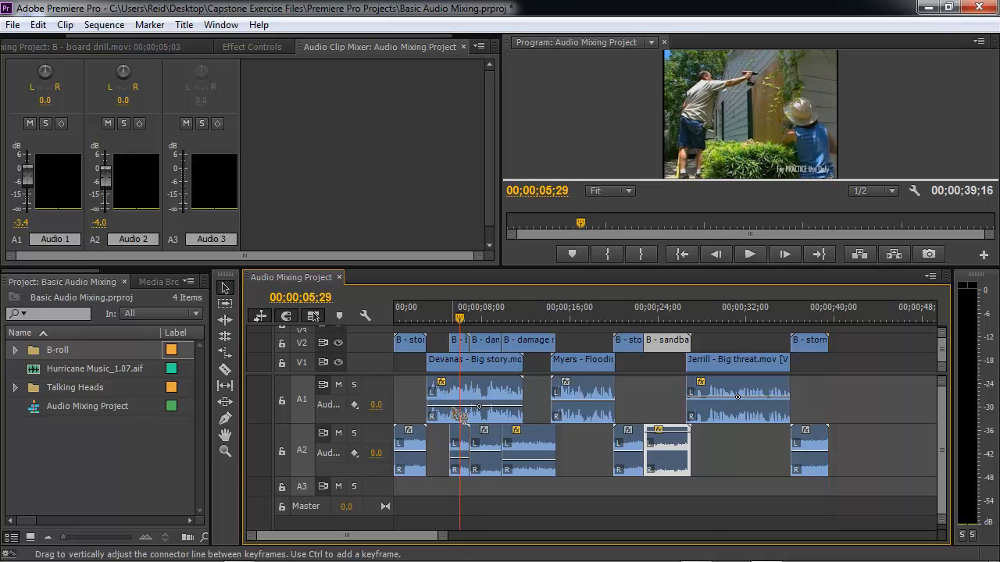
click(451, 450)
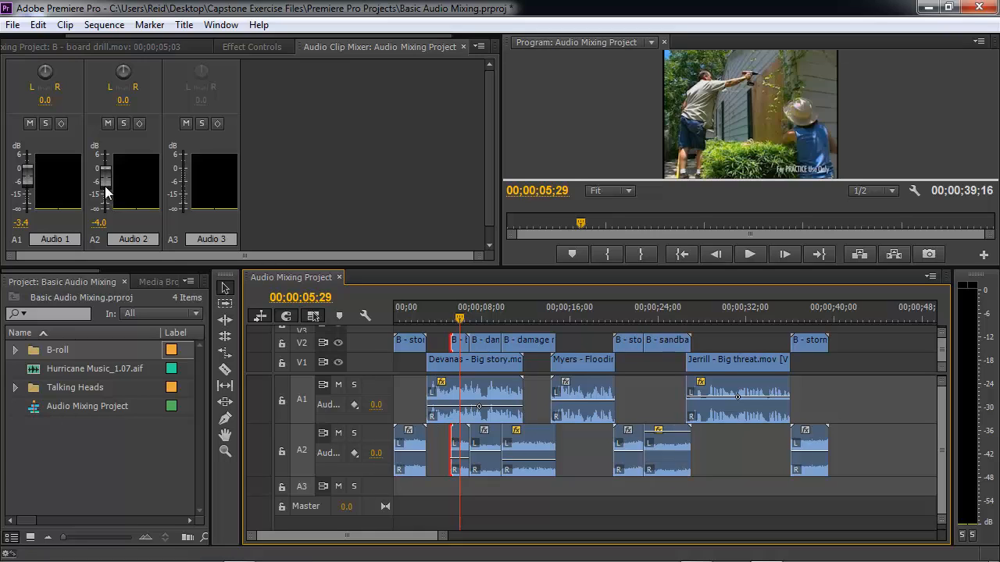
click(107, 189)
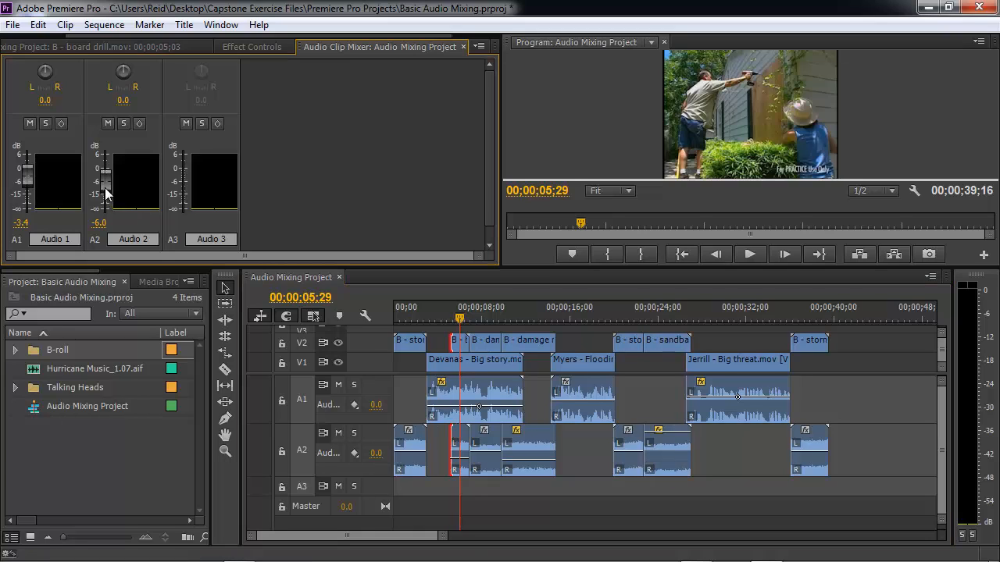
click(446, 308)
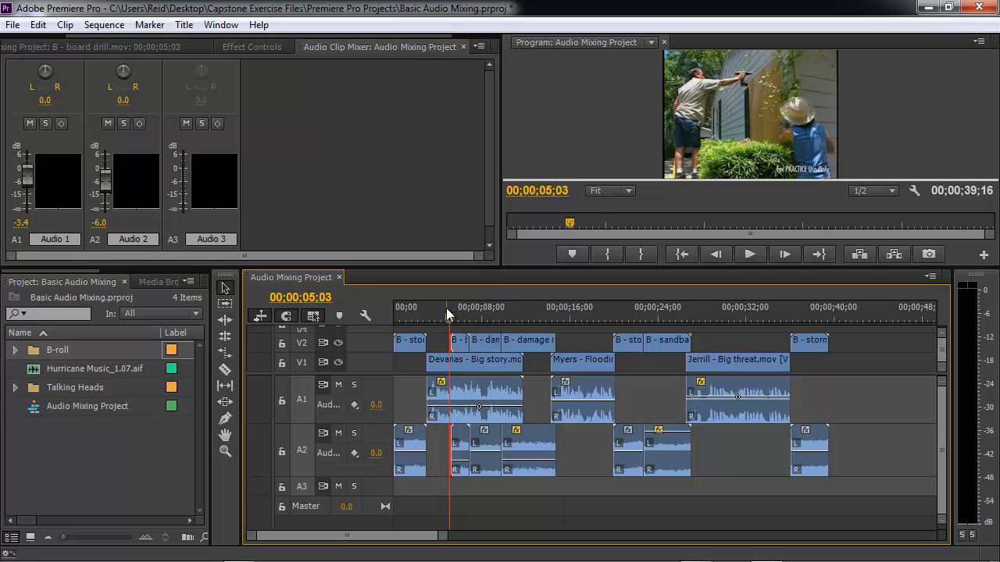
key(space)
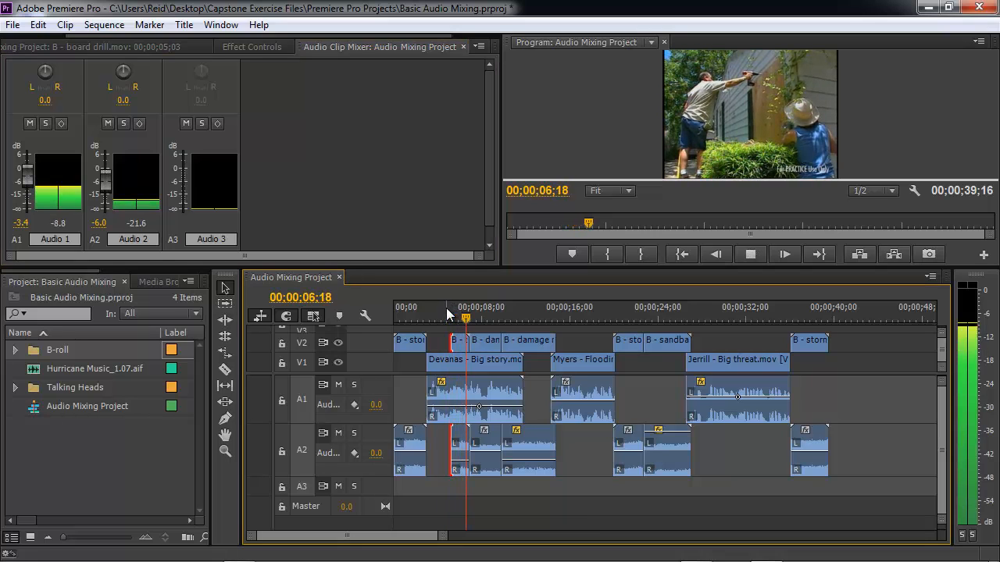
key(space)
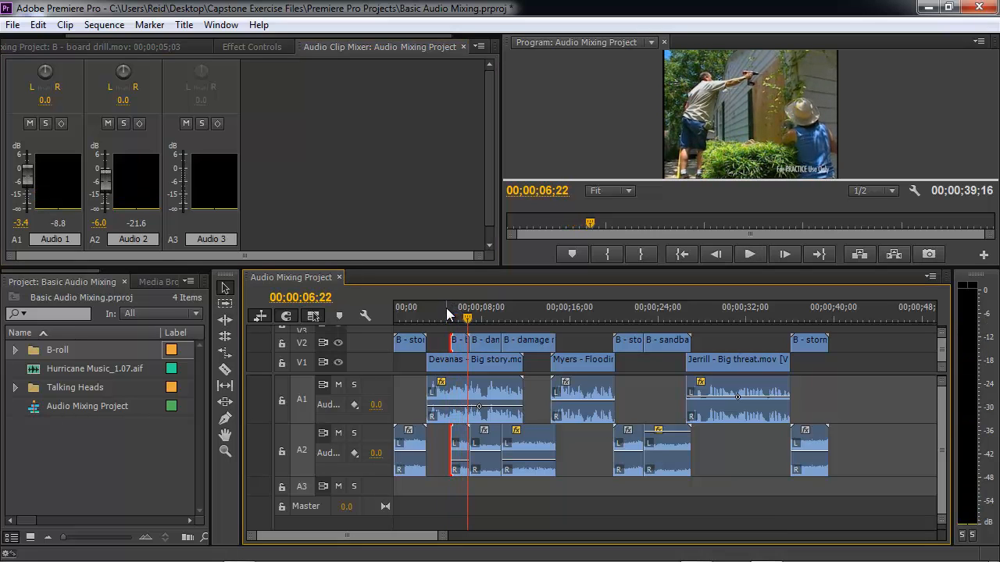
- Solo Audio 2 to audition the board drill clip again, then unsolo the track
click(354, 432)
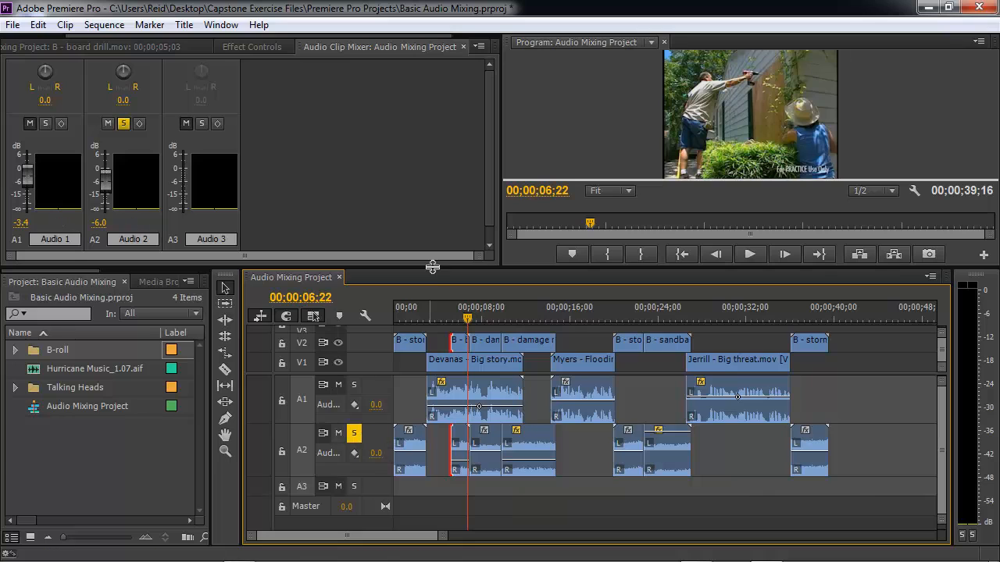
click(444, 316)
key(space)
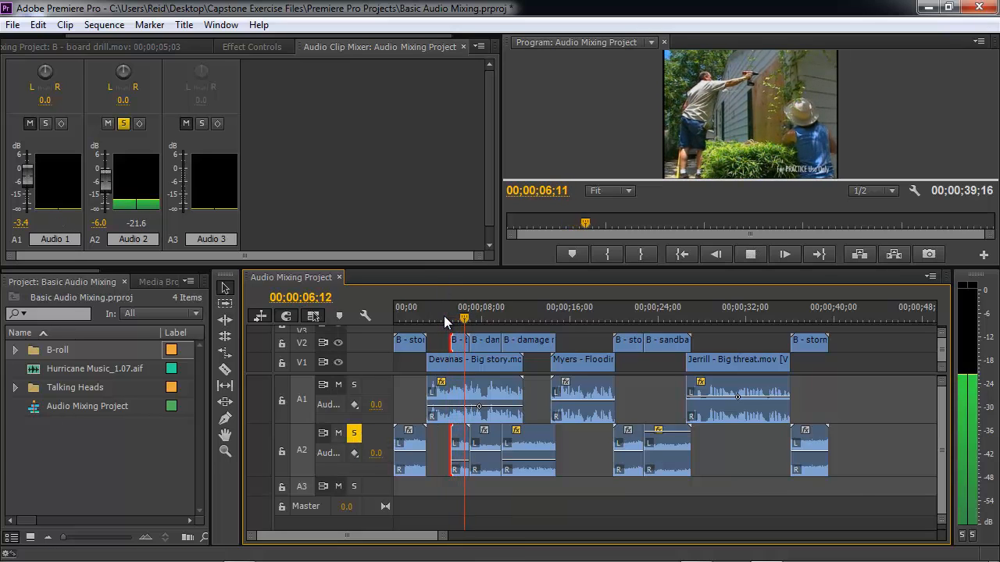
key(space)
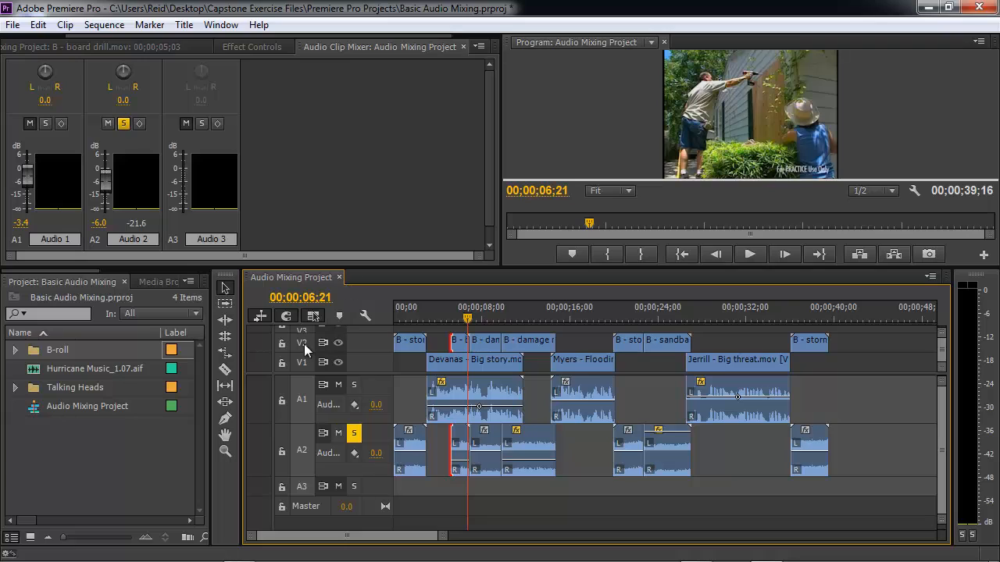
click(354, 434)
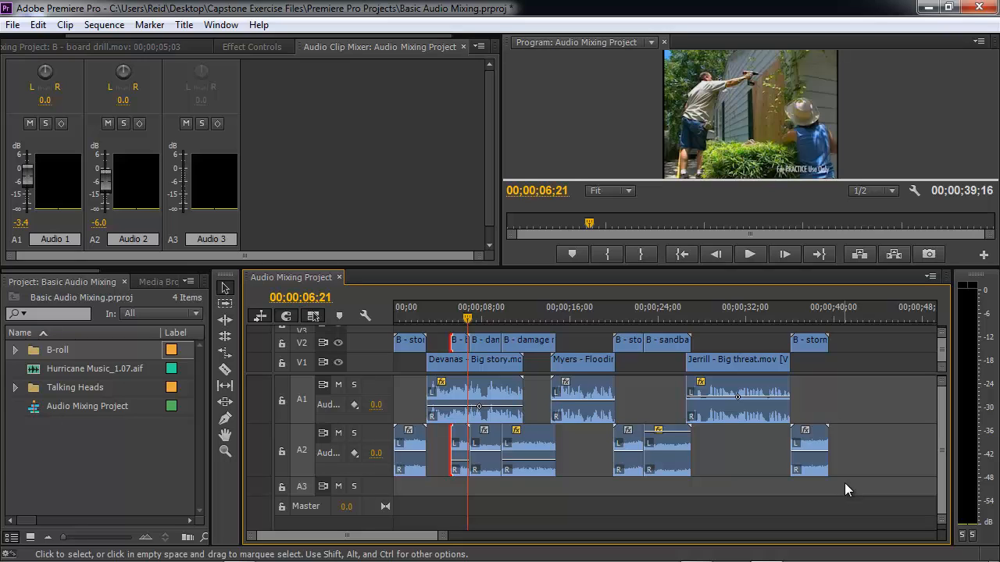
- Select all B-roll clips on A2 and apply the default audio transition to them
drag(845, 482, 422, 442)
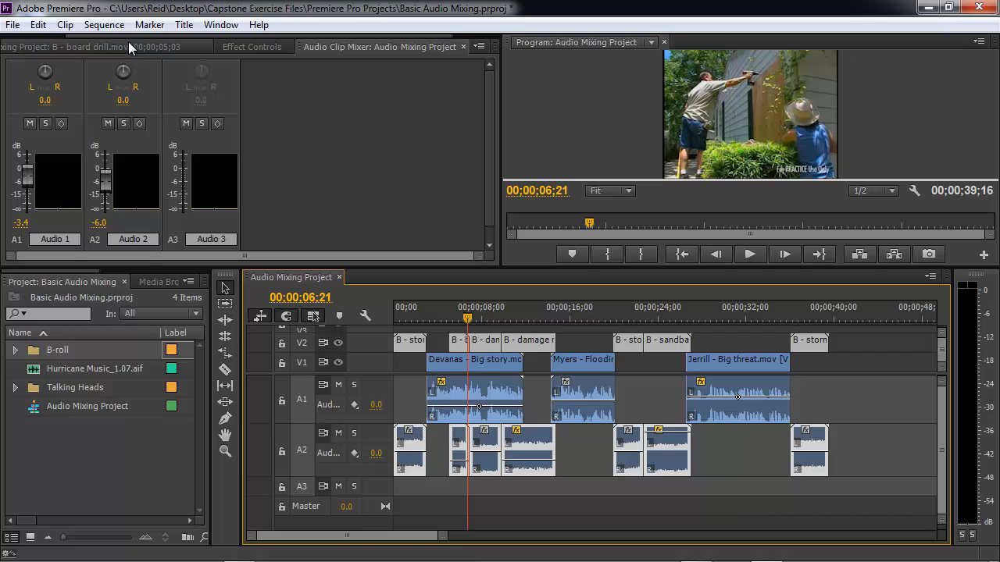
click(112, 26)
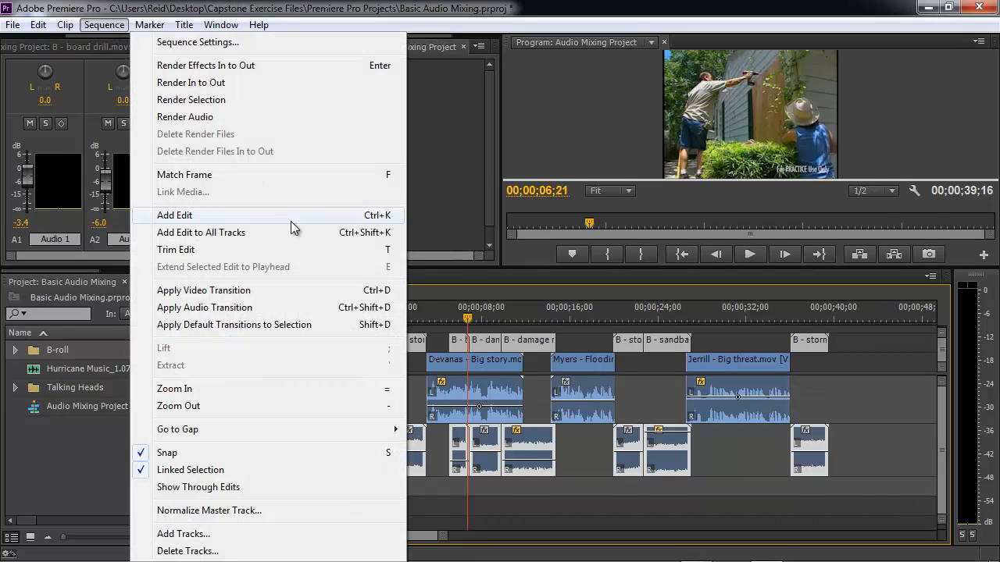
click(269, 308)
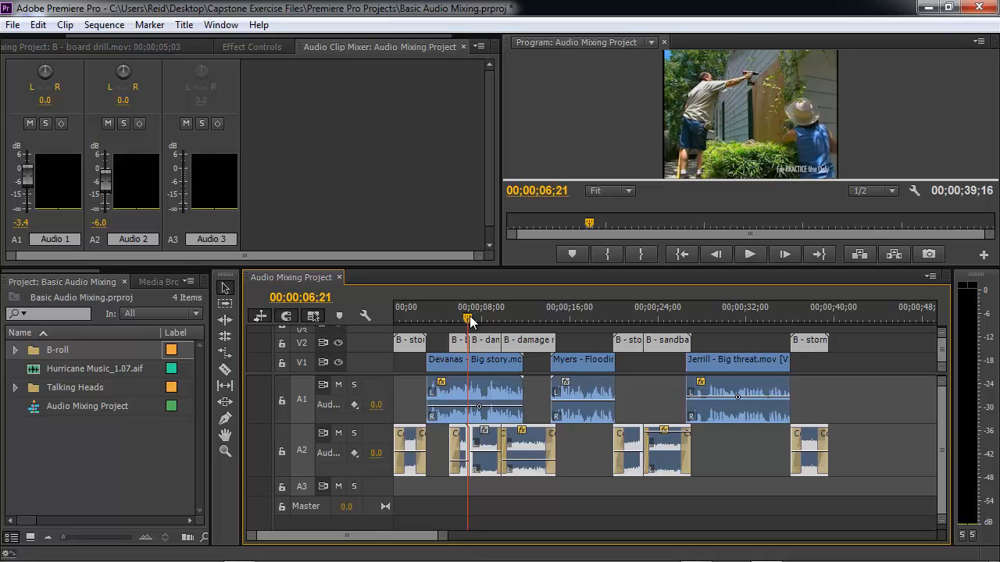
- Play the sequence from the beginning to review the audio transitions
drag(469, 320, 399, 321)
key(space)
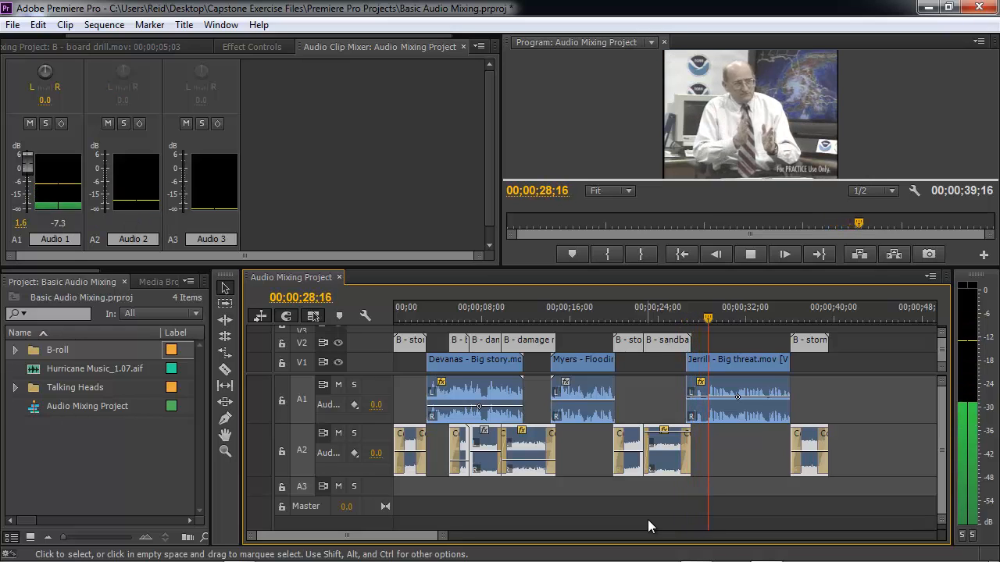
key(space)
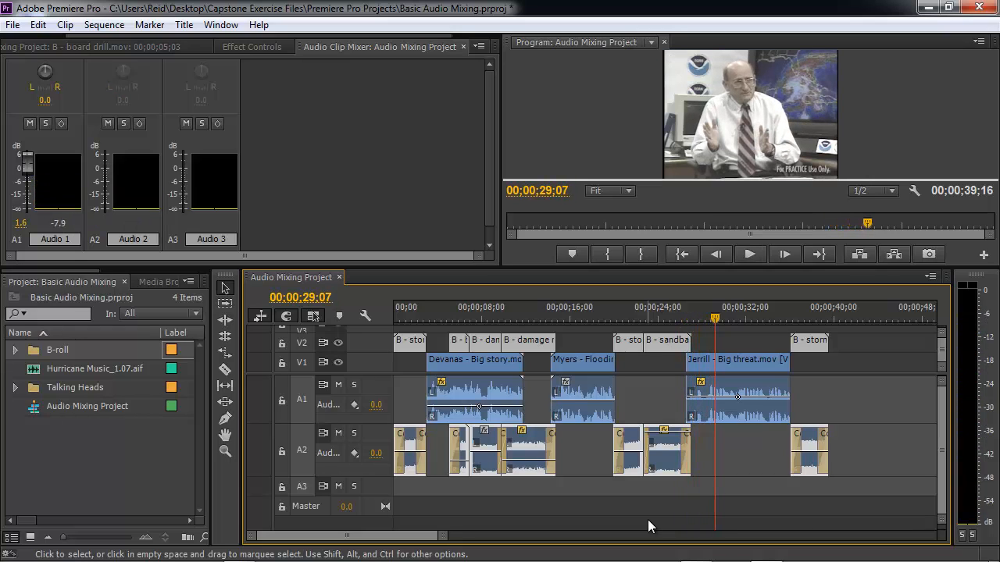